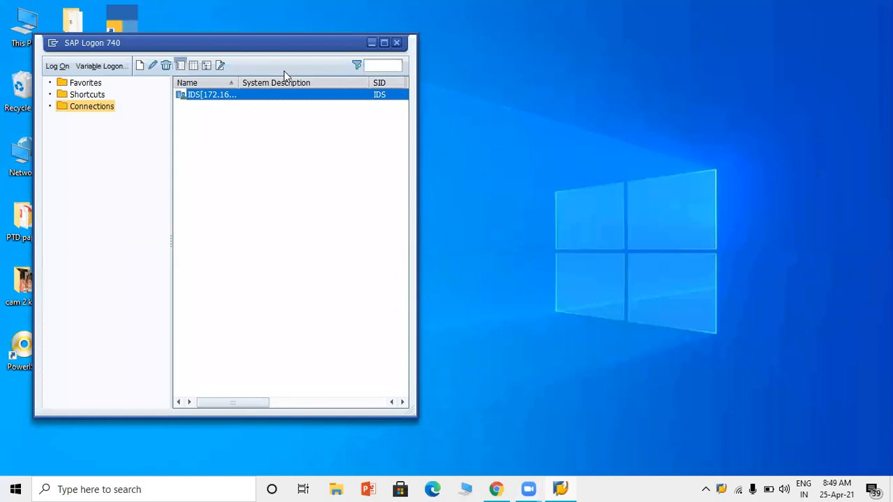
# Step: Maximize the SAP Logon window and log on to the IDS system with the user ID and account password
pyautogui.press('super+Up')
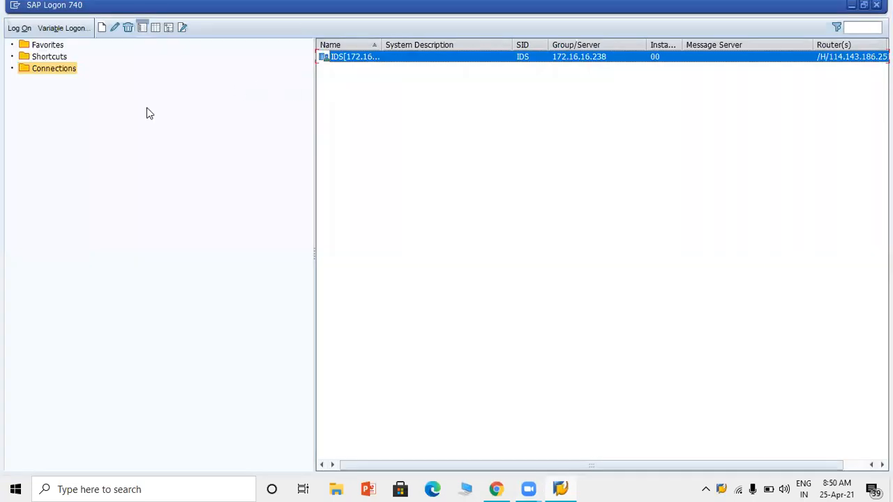
pyautogui.click(21, 29)
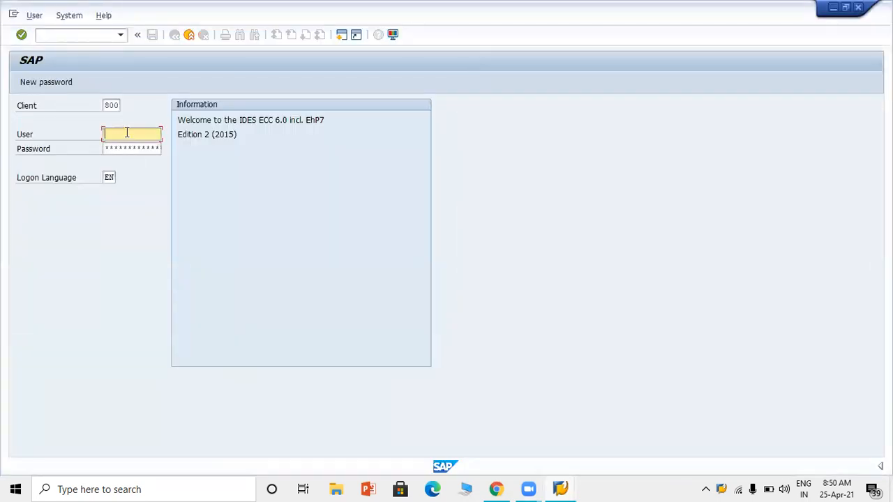
pyautogui.write('A')
pyautogui.press('Return')
pyautogui.press('Tab')
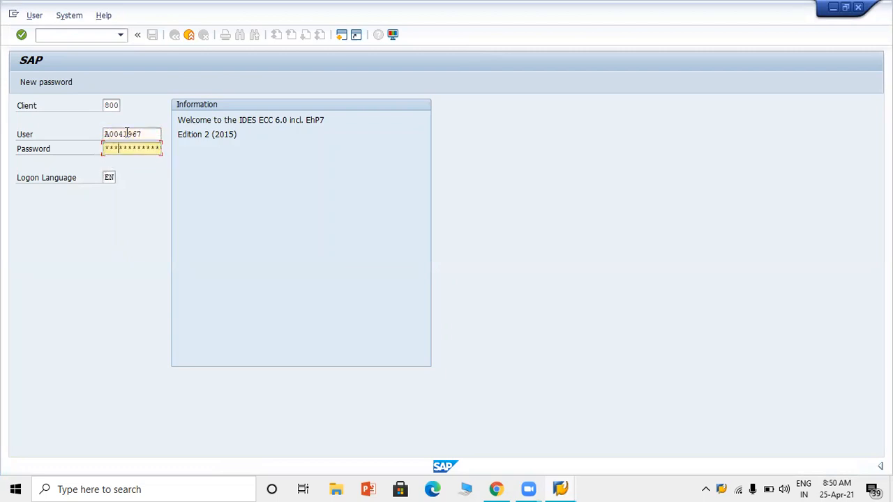
pyautogui.press('Return')
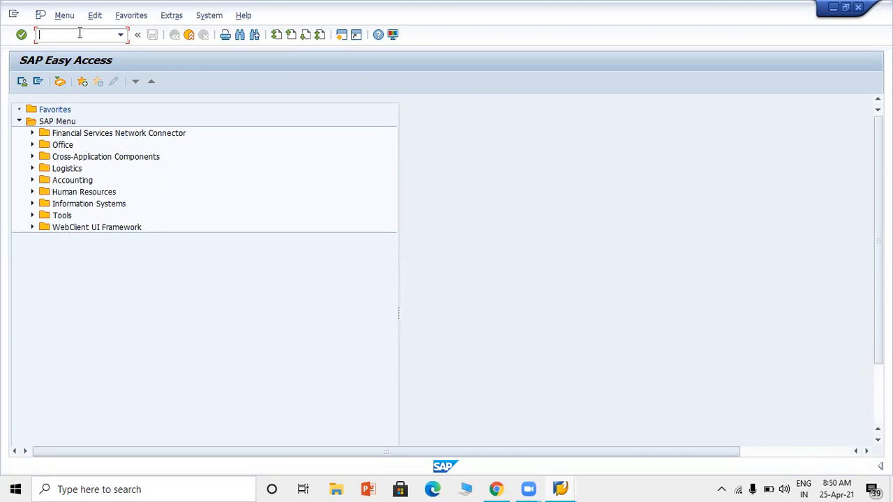
# Step: Open transaction FB50 and set the document date to 25.04.2021
pyautogui.write('FB50')
pyautogui.press('Return')
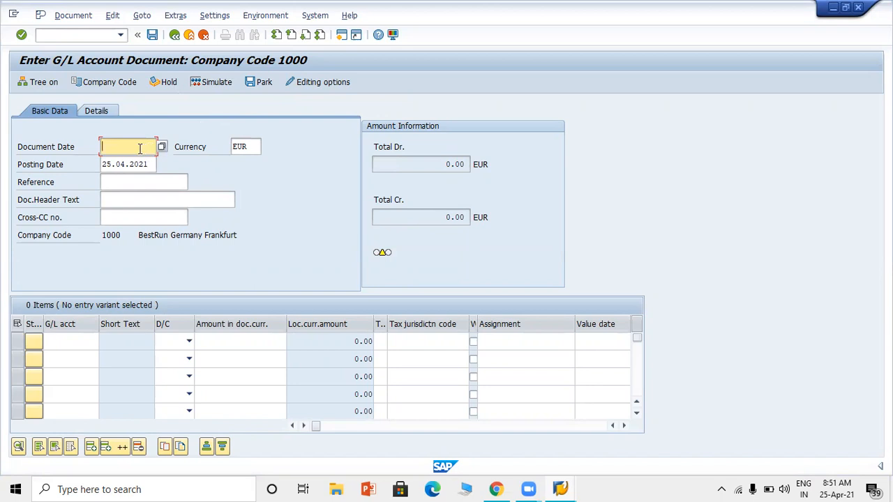
pyautogui.write('25.04.2021')
pyautogui.press('Return')
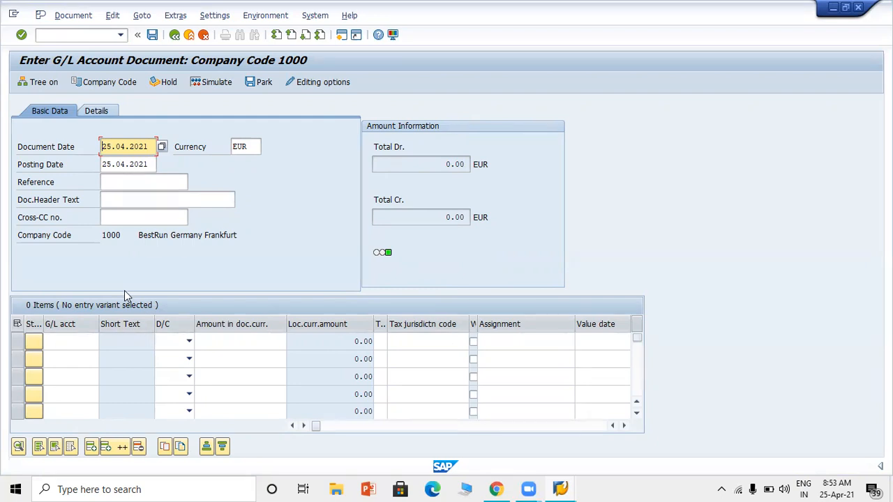
# Step: Enter G/L account 535 in the first line item
pyautogui.click(67, 344)
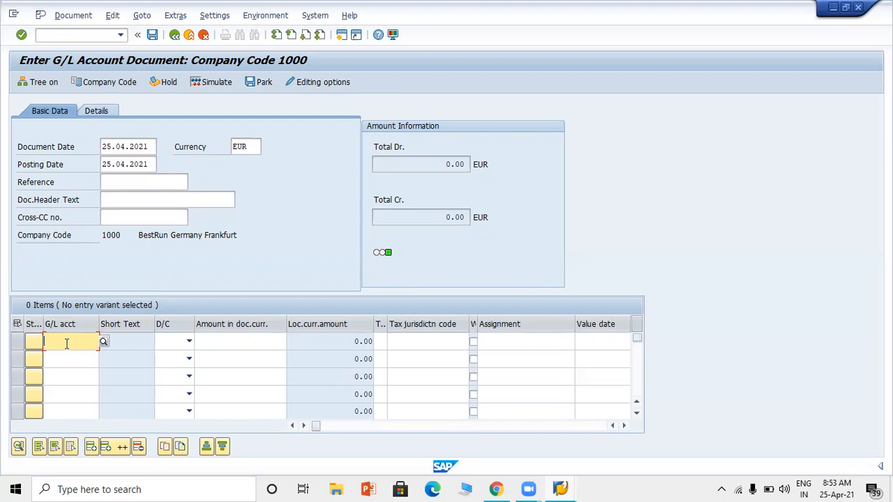
pyautogui.write('sxx')
pyautogui.press('BackSpace')
pyautogui.press('BackSpace')
pyautogui.press('BackSpace')
pyautogui.write('535')
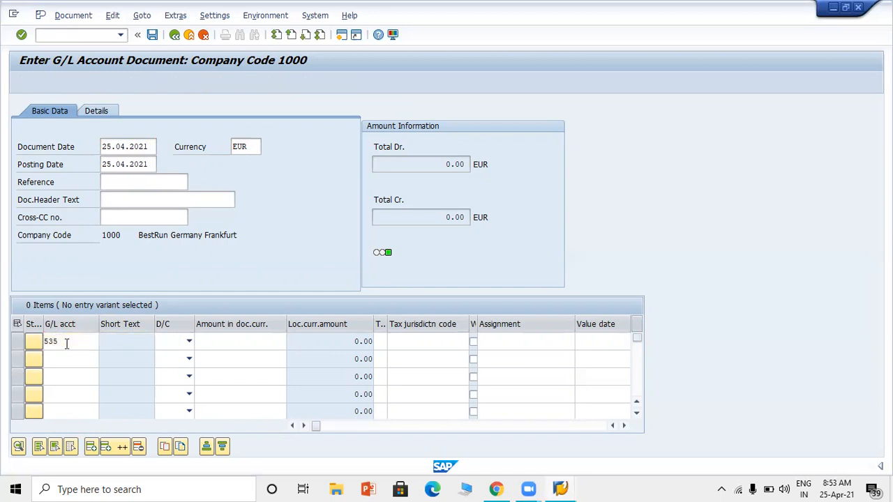
pyautogui.press('Return')
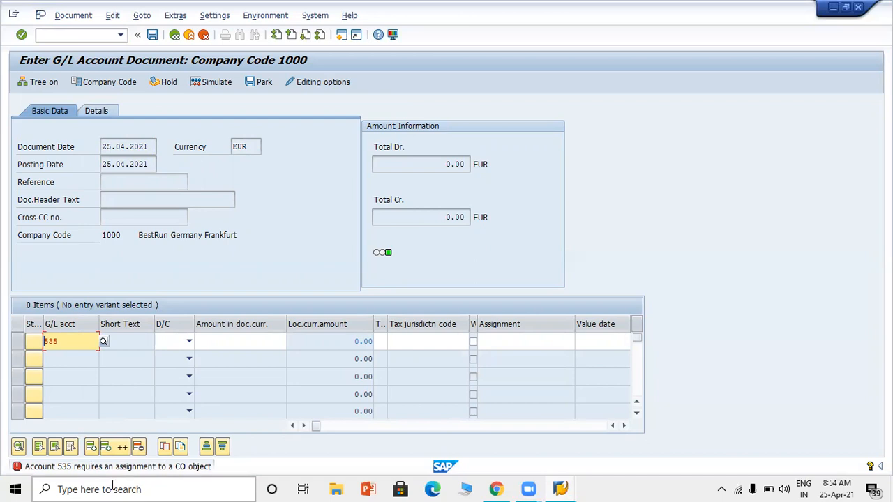
# Step: Assign cost object 1000 to the line item of G/L account 535
pyautogui.press('Tab')
pyautogui.press('Tab')
pyautogui.press('Tab')
pyautogui.press('Tab')
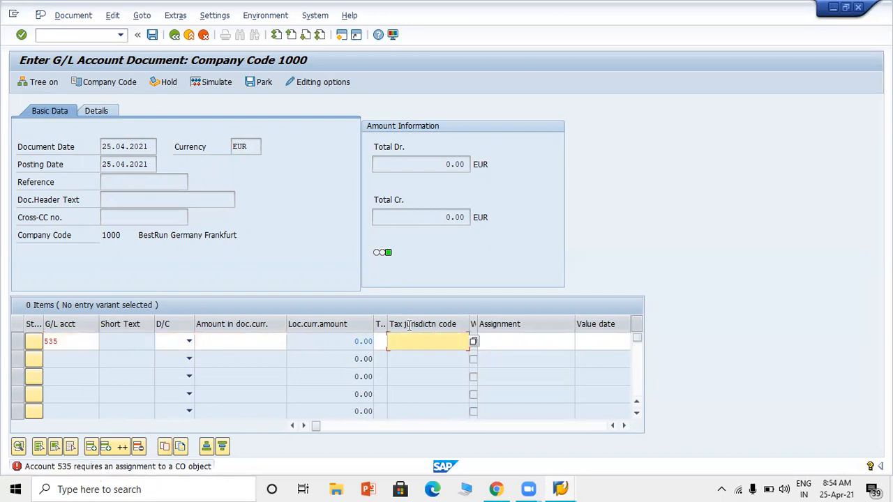
pyautogui.press('Tab')
pyautogui.press('Tab')
pyautogui.press('Tab')
pyautogui.press('Tab')
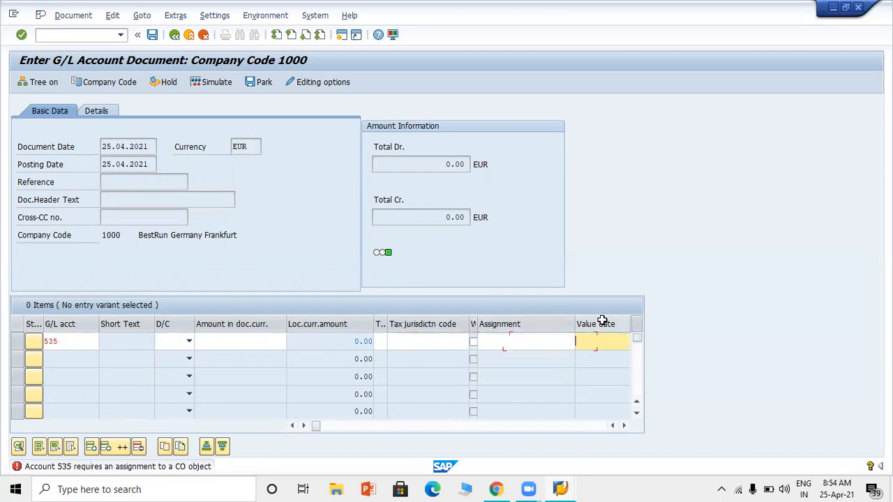
pyautogui.press('Tab')
pyautogui.press('Tab')
pyautogui.press('Tab')
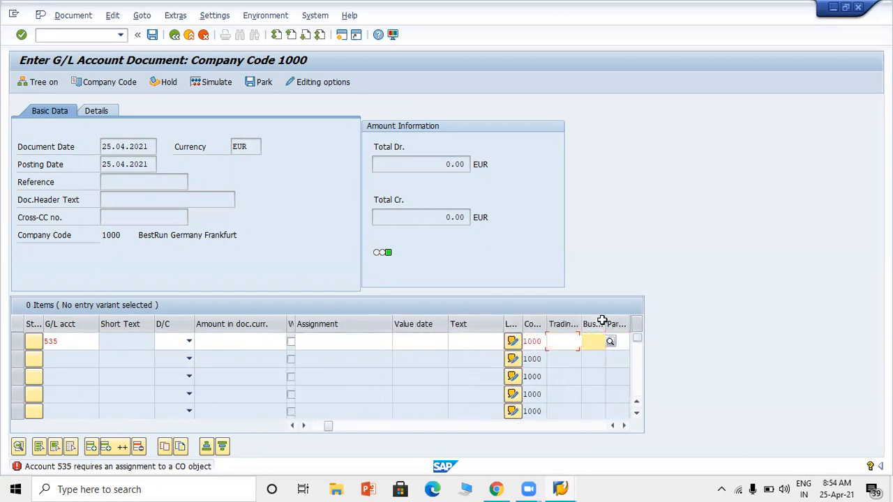
pyautogui.press('Tab')
pyautogui.press('Tab')
pyautogui.press('Tab')
pyautogui.press('Tab')
pyautogui.press('Tab')
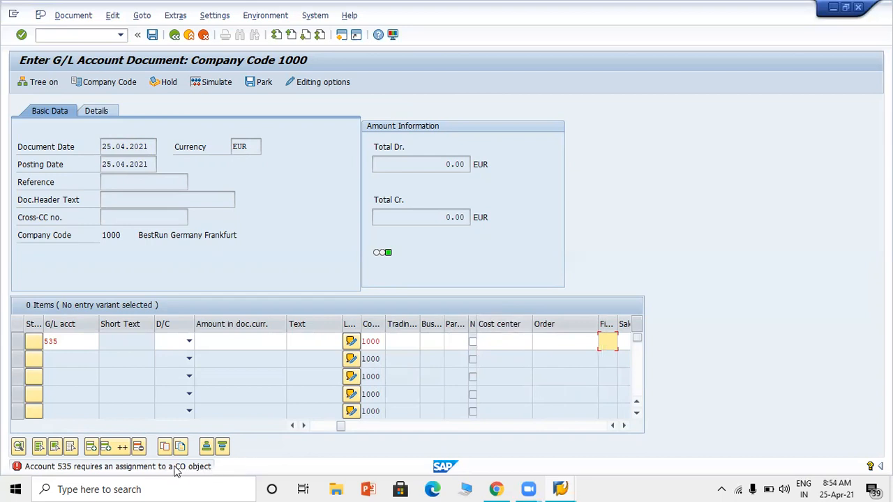
pyautogui.press('Tab')
pyautogui.press('Tab')
pyautogui.press('Tab')
pyautogui.press('Tab')
pyautogui.press('Tab')
pyautogui.press('Tab')
pyautogui.press('Tab')
pyautogui.press('Tab')
pyautogui.press('Tab')
pyautogui.press('Tab')
pyautogui.press('Tab')
pyautogui.press('Tab')
pyautogui.press('Tab')
pyautogui.press('Tab')
pyautogui.press('Tab')
pyautogui.press('Tab')
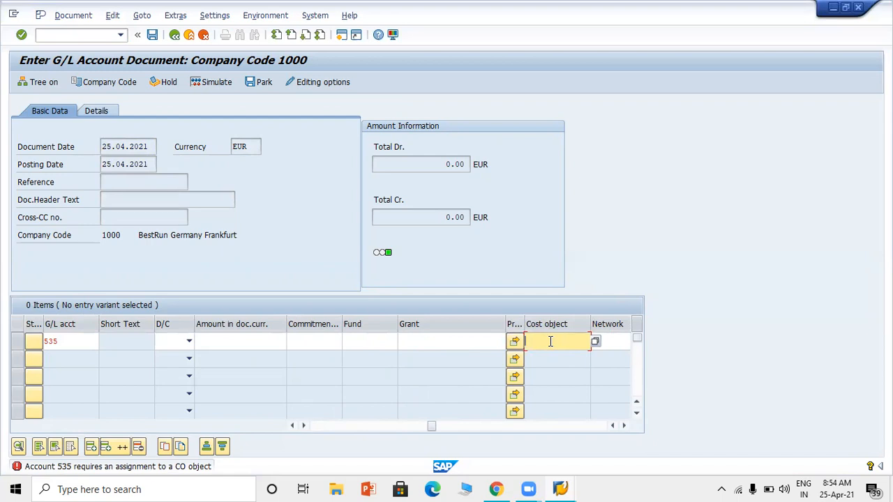
pyautogui.write('1000')
pyautogui.press('Return')
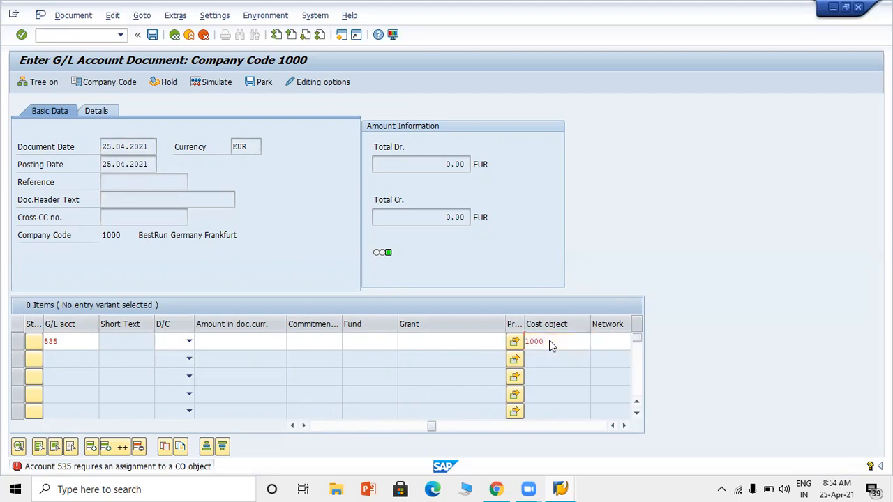
pyautogui.press('Return')
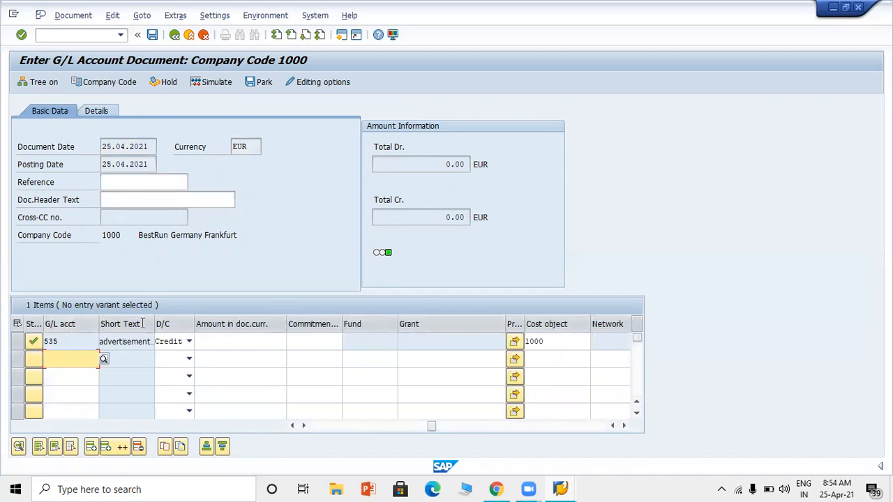
# Step: Make the advertisement line item a debit with an amount of 5000
pyautogui.click(187, 343)
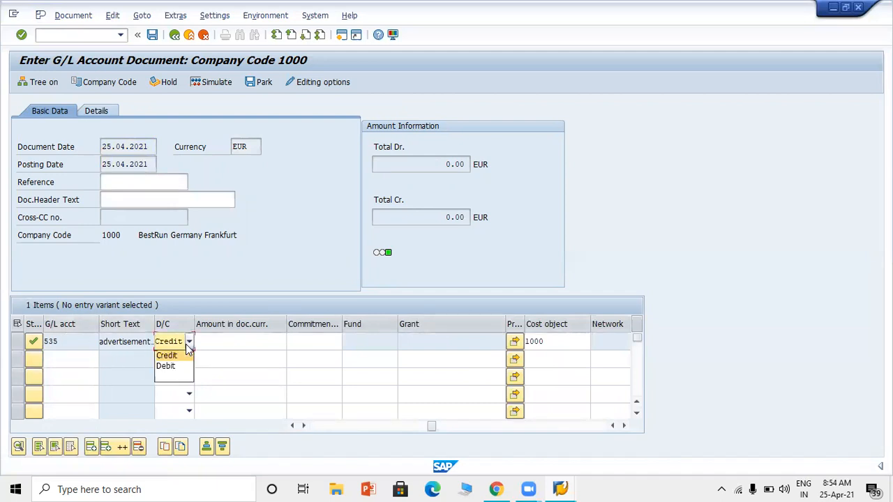
pyautogui.click(171, 366)
pyautogui.click(218, 343)
pyautogui.write('5000')
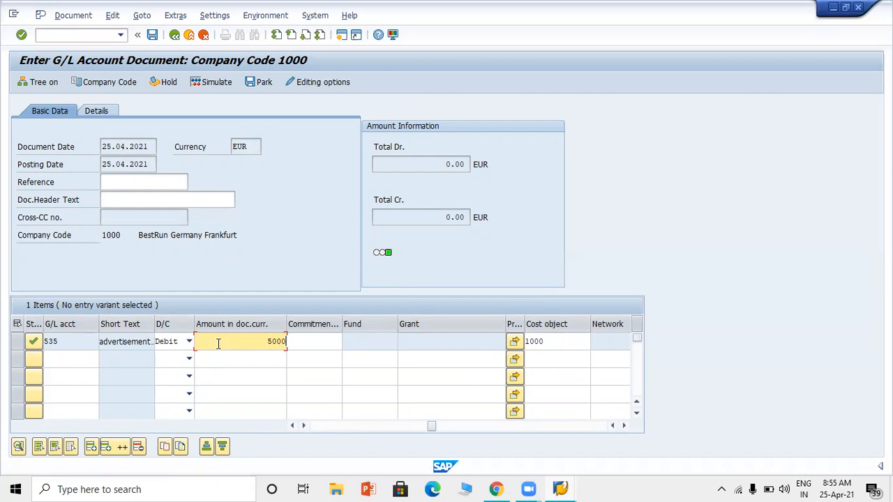
# Step: Add a second line item for G/L account 540 with an amount of 5000 and post the document
pyautogui.click(83, 357)
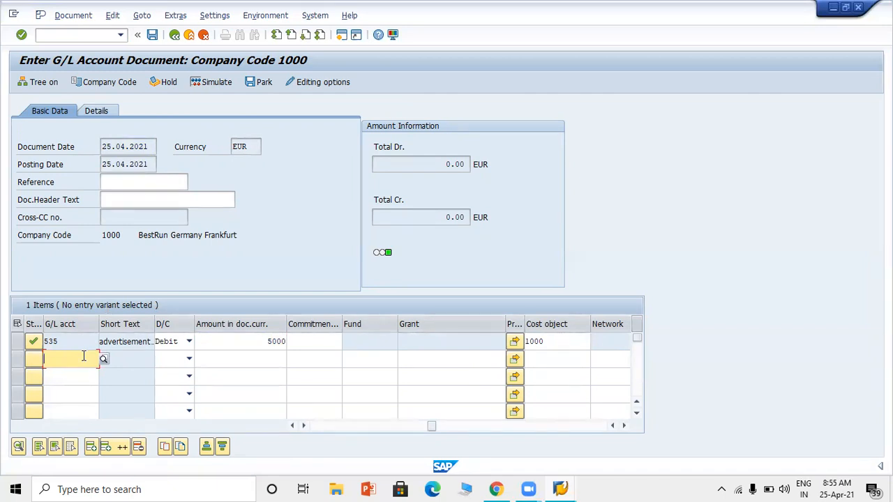
pyautogui.write('540')
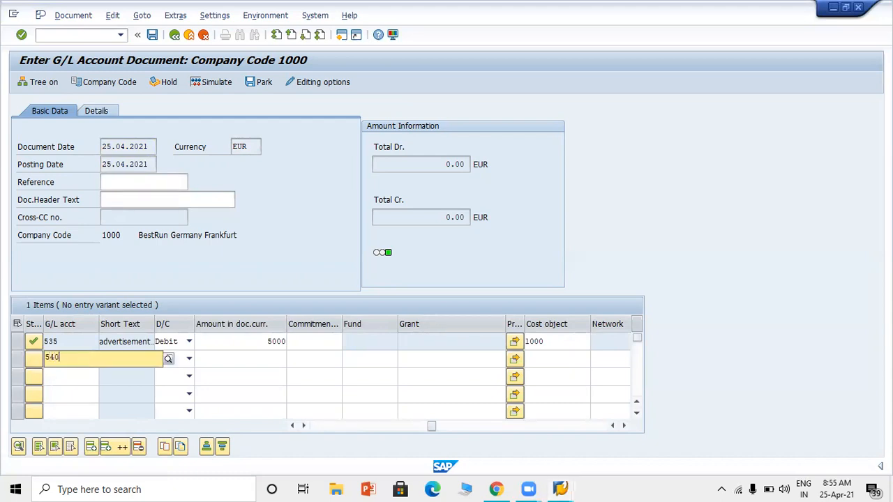
pyautogui.press('Return')
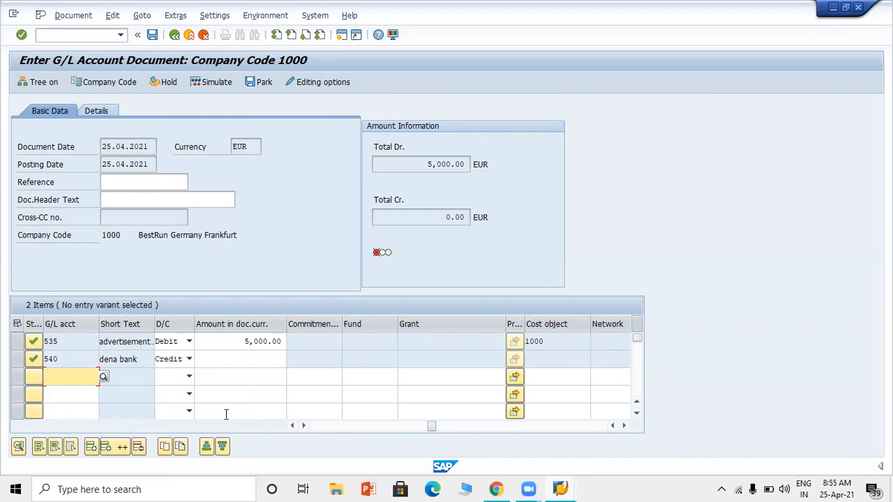
pyautogui.click(244, 359)
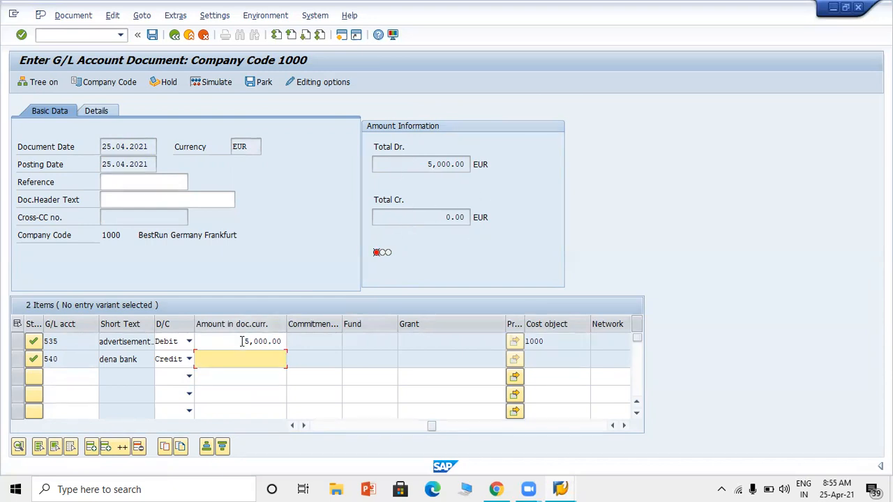
pyautogui.write('5000')
pyautogui.press('Return')
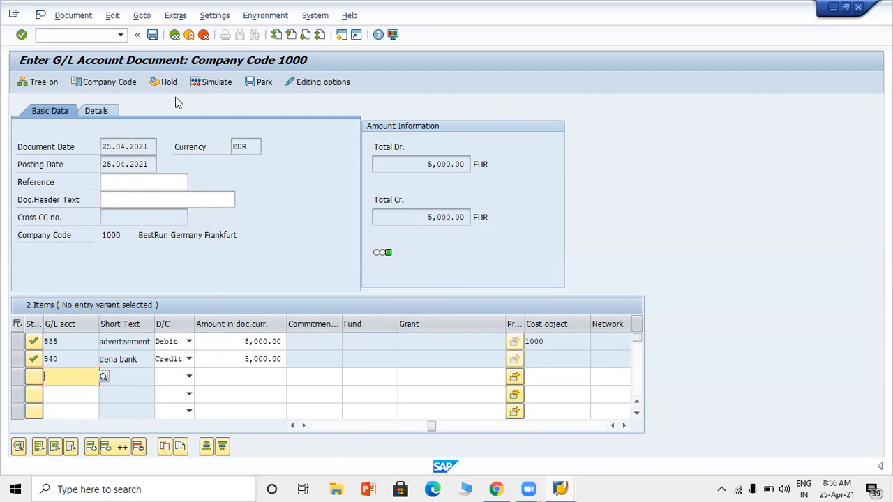
pyautogui.click(154, 39)
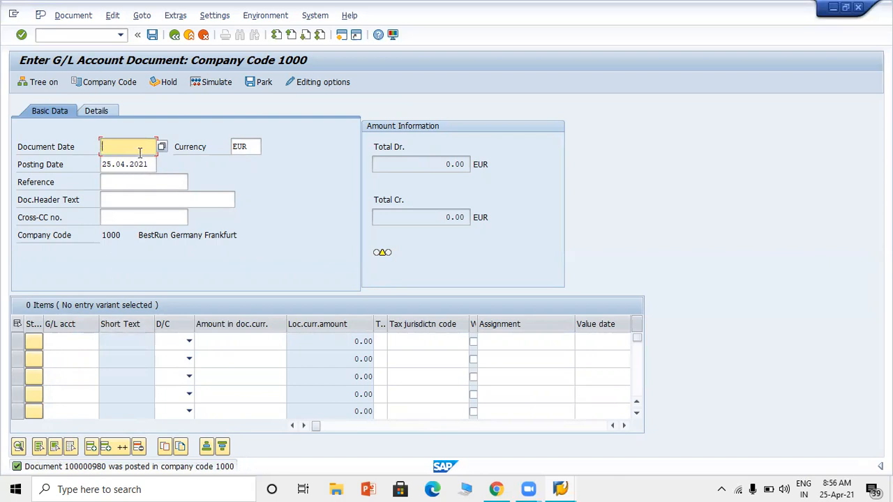
# Step: Set the new document's date to 25.04.2021 and search for all G/L accounts for its first line item using *
pyautogui.write('25.04.2021')
pyautogui.press('Return')
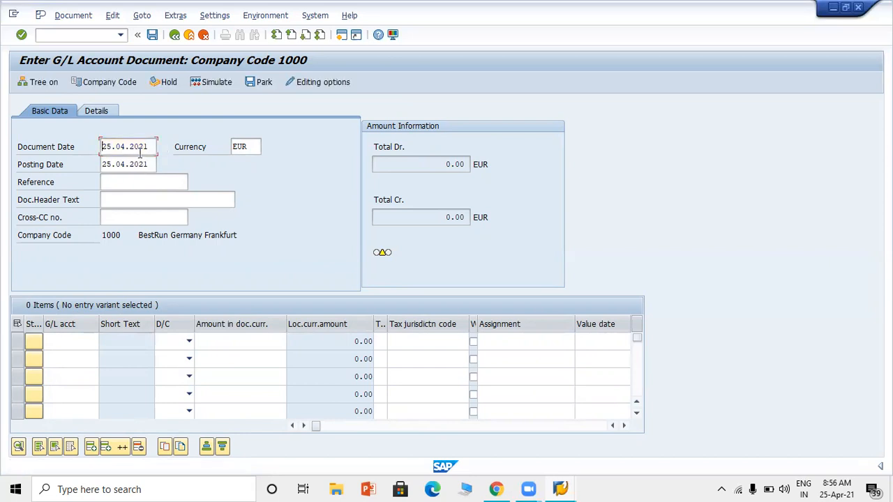
pyautogui.click(63, 342)
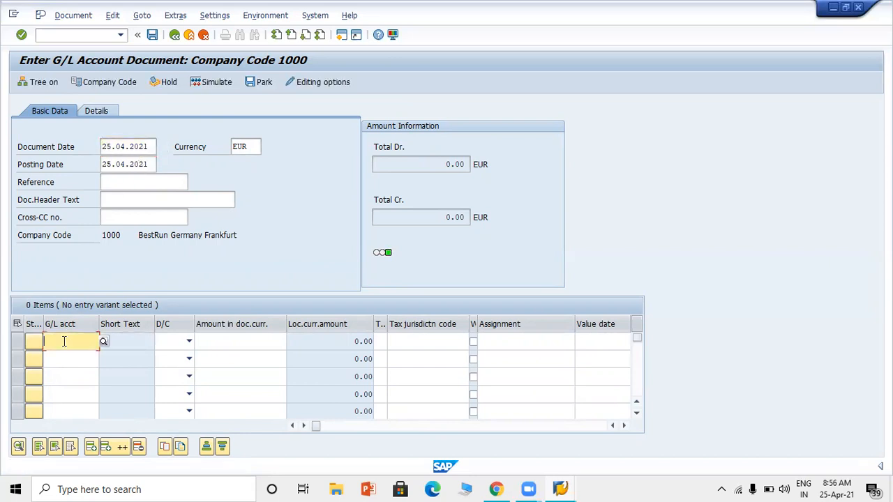
pyautogui.click(104, 341)
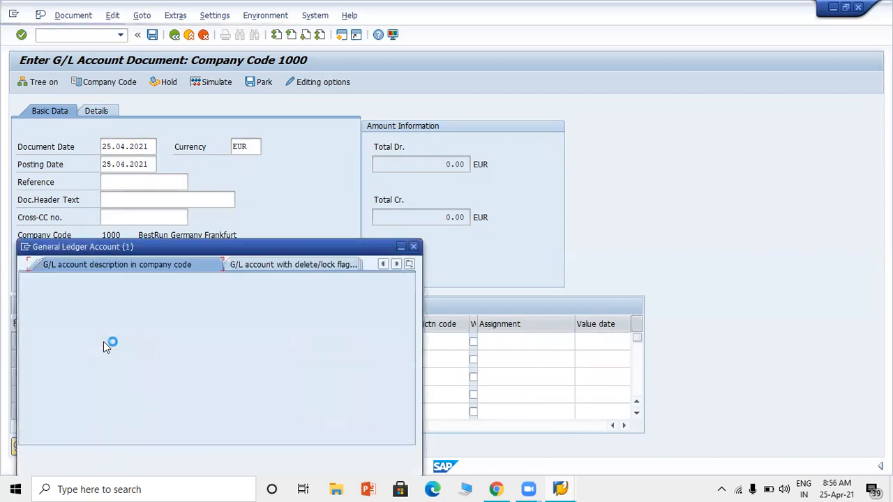
pyautogui.write('*')
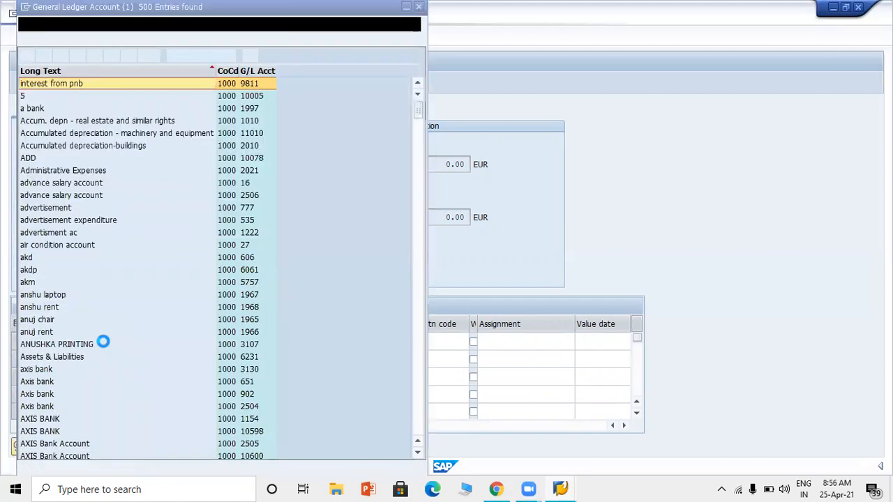
# Step: Look through the alphabetical G/L account list of company code 1000 for the account needed in the document's first line item
pyautogui.press('Down')
pyautogui.press('Down')
pyautogui.press('Down')
pyautogui.press('Down')
pyautogui.press('Down')
pyautogui.press('Down')
pyautogui.press('Down')
pyautogui.press('Down')
pyautogui.press('Down')
pyautogui.press('Down')
pyautogui.press('Down')
pyautogui.press('Down')
pyautogui.press('Down')
pyautogui.press('Down')
pyautogui.press('Down')
pyautogui.press('Down')
pyautogui.press('Down')
pyautogui.press('Down')
pyautogui.press('Down')
pyautogui.press('Down')
pyautogui.press('Down')
pyautogui.press('Down')
pyautogui.press('Down')
pyautogui.press('Down')
pyautogui.press('Down')
pyautogui.press('Down')
pyautogui.press('Down')
pyautogui.press('Down')
pyautogui.press('Down')
pyautogui.press('Down')
pyautogui.press('Down')
pyautogui.press('Down')
pyautogui.press('Down')
pyautogui.press('Down')
pyautogui.press('Down')
pyautogui.press('Up')
pyautogui.press('Up')
pyautogui.press('Up')
pyautogui.press('Up')
pyautogui.press('Down')
pyautogui.press('Down')
pyautogui.press('Down')
pyautogui.press('Down')
pyautogui.press('Down')
pyautogui.press('Down')
pyautogui.press('Down')
pyautogui.press('Down')
pyautogui.press('Down')
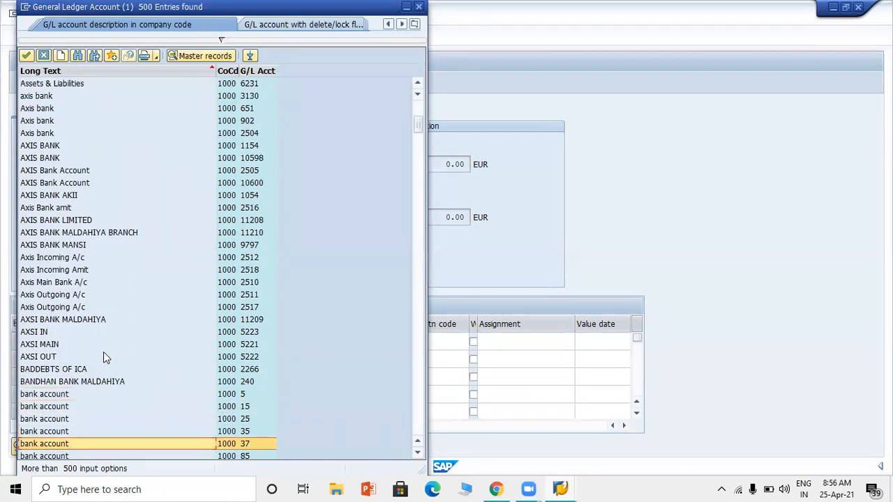
pyautogui.press('Down')
pyautogui.press('Down')
pyautogui.press('Down')
pyautogui.press('Down')
pyautogui.press('Down')
pyautogui.press('Down')
pyautogui.press('Down')
pyautogui.press('Down')
pyautogui.press('Down')
pyautogui.press('Down')
pyautogui.press('Down')
pyautogui.press('Down')
pyautogui.press('Down')
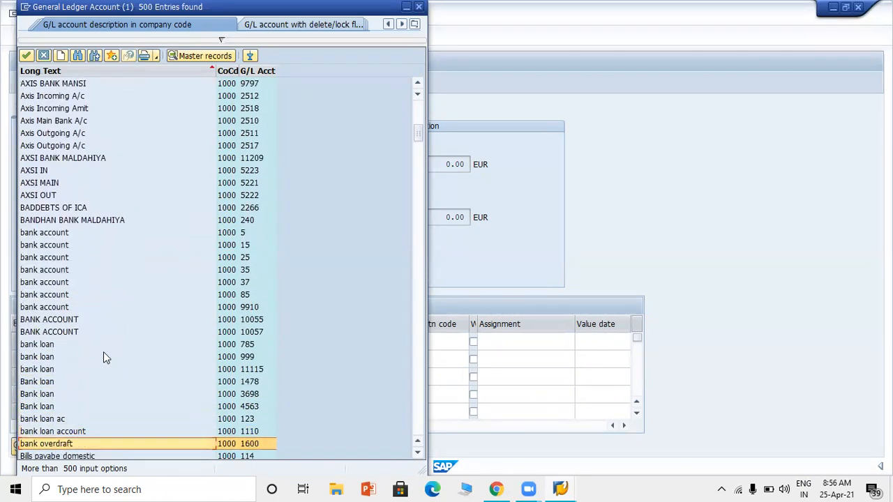
pyautogui.press('Down')
pyautogui.press('Down')
pyautogui.press('Down')
pyautogui.press('Down')
pyautogui.press('Down')
pyautogui.press('Down')
pyautogui.press('Down')
pyautogui.press('Down')
pyautogui.press('Down')
pyautogui.press('Down')
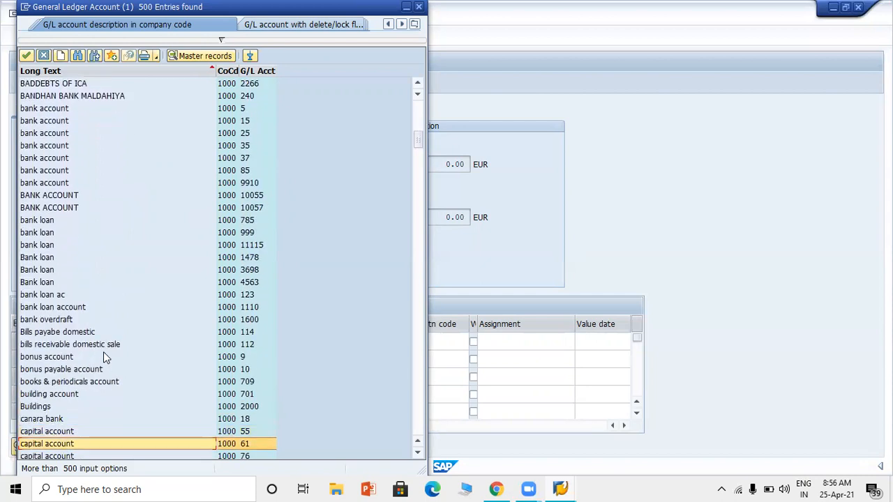
pyautogui.press('Up')
pyautogui.press('Up')
pyautogui.press('Up')
pyautogui.press('Up')
pyautogui.press('Up')
pyautogui.press('Up')
pyautogui.press('Down')
pyautogui.press('Down')
pyautogui.press('Down')
pyautogui.press('Down')
pyautogui.press('Down')
pyautogui.press('Down')
pyautogui.press('Down')
pyautogui.press('Down')
pyautogui.press('Down')
pyautogui.press('Down')
pyautogui.press('Down')
pyautogui.press('Down')
pyautogui.press('Down')
pyautogui.press('Down')
pyautogui.press('Down')
pyautogui.press('Down')
pyautogui.press('Down')
pyautogui.press('Down')
pyautogui.press('Down')
pyautogui.press('Down')
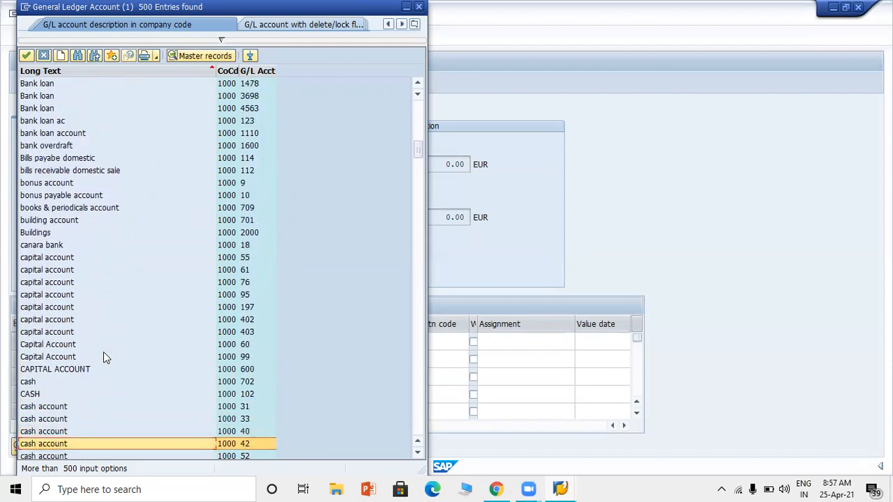
pyautogui.press('Down')
pyautogui.press('Down')
pyautogui.press('Down')
pyautogui.press('Down')
pyautogui.press('Down')
pyautogui.press('Down')
pyautogui.press('Down')
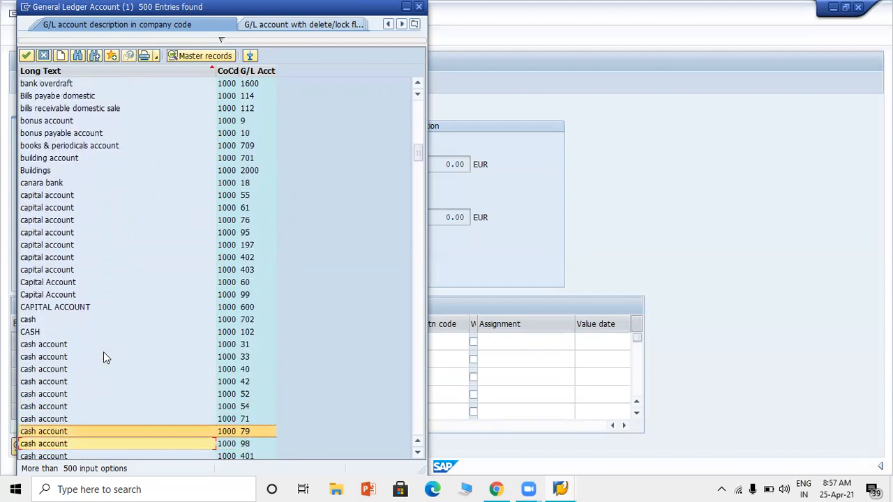
pyautogui.press('Down')
pyautogui.press('Down')
pyautogui.press('Down')
pyautogui.press('Down')
pyautogui.press('Down')
pyautogui.press('Down')
pyautogui.press('Down')
pyautogui.press('Down')
pyautogui.press('Down')
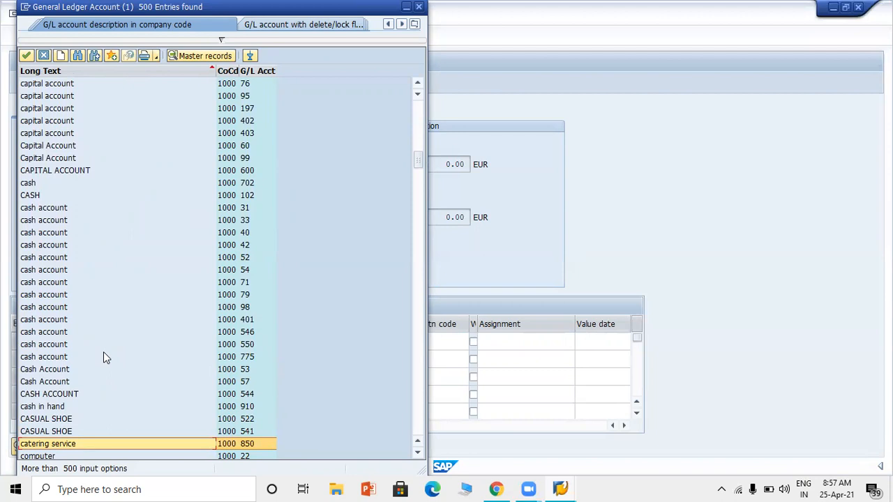
pyautogui.press('Up')
pyautogui.press('Down')
pyautogui.press('Down')
pyautogui.press('Down')
pyautogui.press('Down')
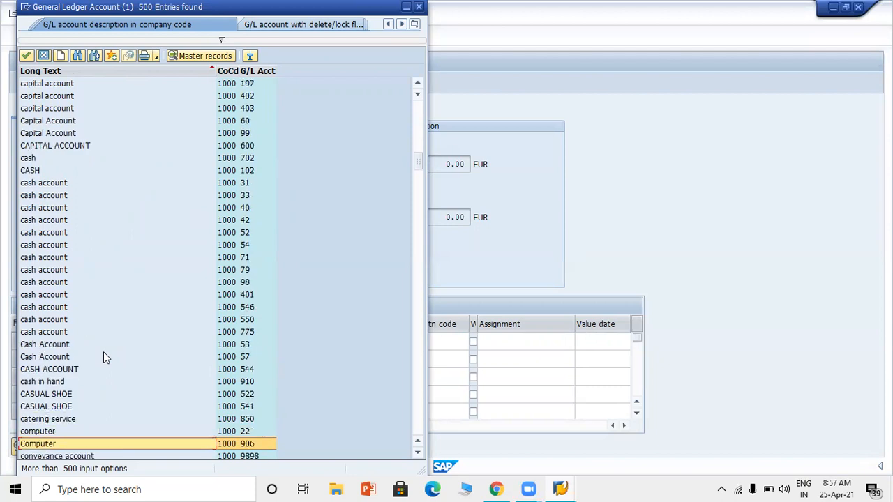
pyautogui.press('Down')
pyautogui.press('Down')
pyautogui.press('Down')
pyautogui.press('Up')
pyautogui.press('Up')
pyautogui.press('Up')
pyautogui.press('Up')
pyautogui.press('Down')
pyautogui.press('Down')
pyautogui.press('Down')
pyautogui.press('Down')
pyautogui.press('Down')
pyautogui.press('Down')
pyautogui.press('Down')
pyautogui.press('Down')
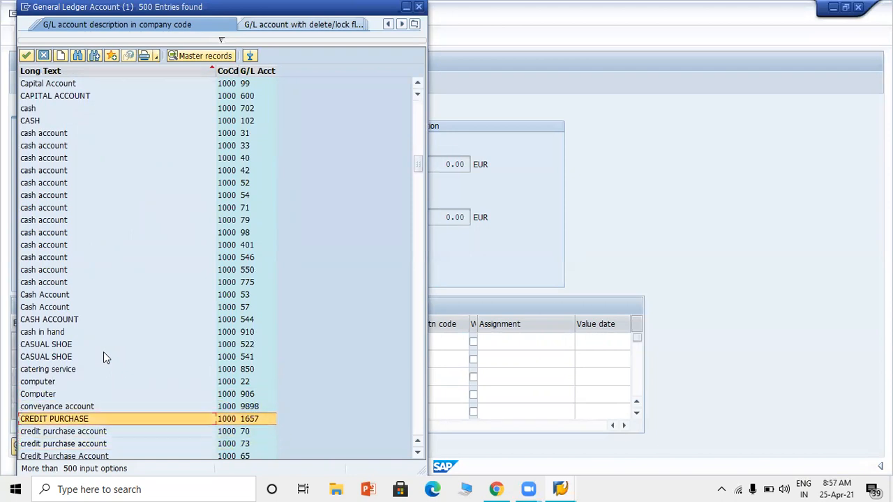
pyautogui.press('Down')
pyautogui.press('Down')
pyautogui.press('Down')
pyautogui.press('Down')
pyautogui.press('Down')
pyautogui.press('Down')
pyautogui.press('Down')
pyautogui.press('Down')
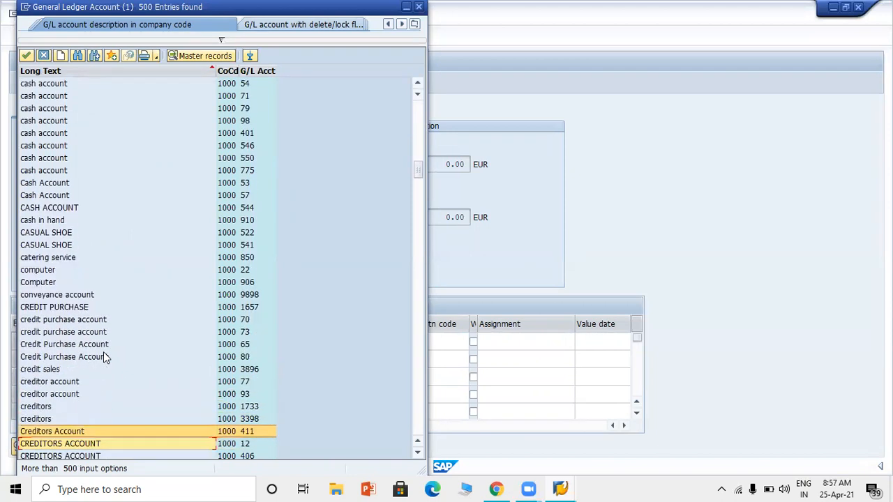
pyautogui.press('Down')
pyautogui.press('Down')
pyautogui.press('Down')
pyautogui.press('Down')
pyautogui.press('Down')
pyautogui.press('Down')
pyautogui.press('Down')
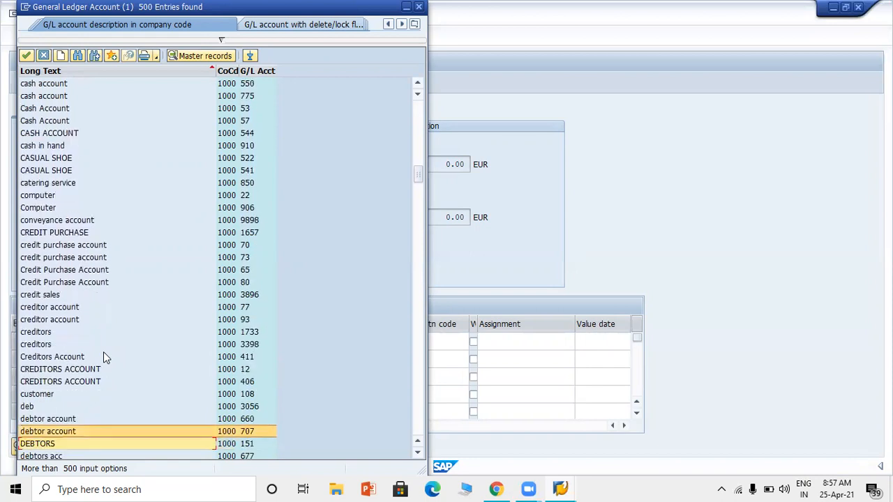
pyautogui.press('Down')
pyautogui.press('Down')
pyautogui.press('Down')
pyautogui.press('Down')
pyautogui.press('Down')
pyautogui.press('Down')
pyautogui.press('Down')
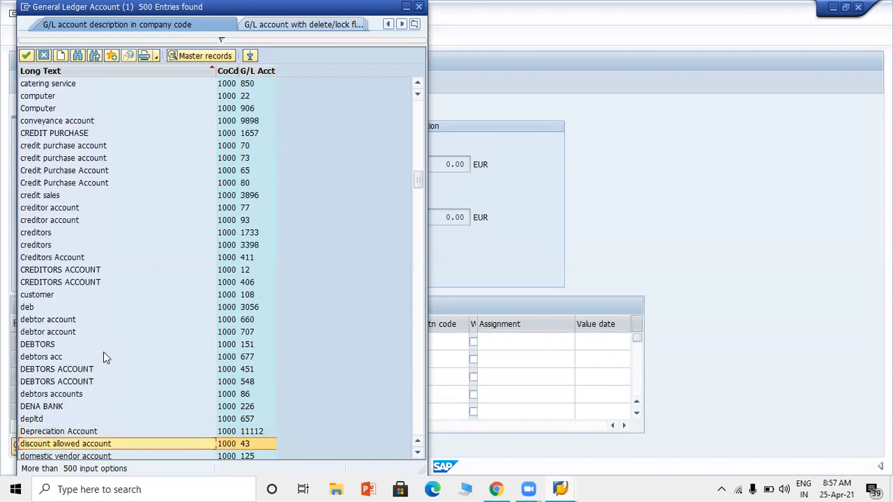
# Step: Choose G/L account 7001 (E. exp) from the account list for the document's first line item
pyautogui.press('Down')
pyautogui.press('Down')
pyautogui.press('Up')
pyautogui.press('Down')
pyautogui.press('Down')
pyautogui.press('Down')
pyautogui.press('Up')
pyautogui.press('Return')
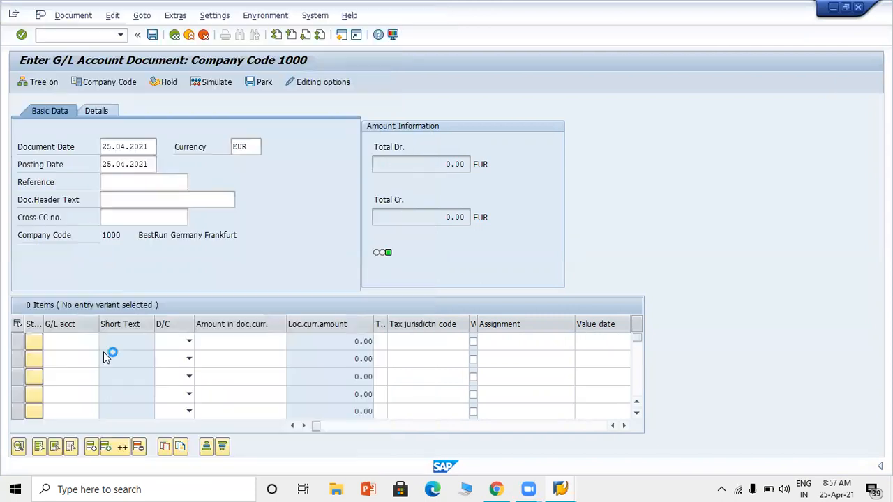
pyautogui.press('Return')
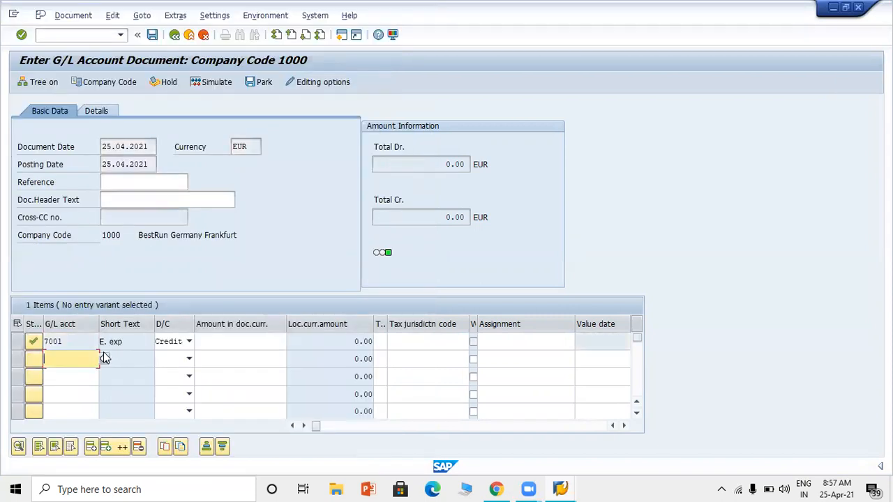
# Step: Make the first line item a debit with an amount of 15000
pyautogui.click(188, 341)
pyautogui.click(174, 366)
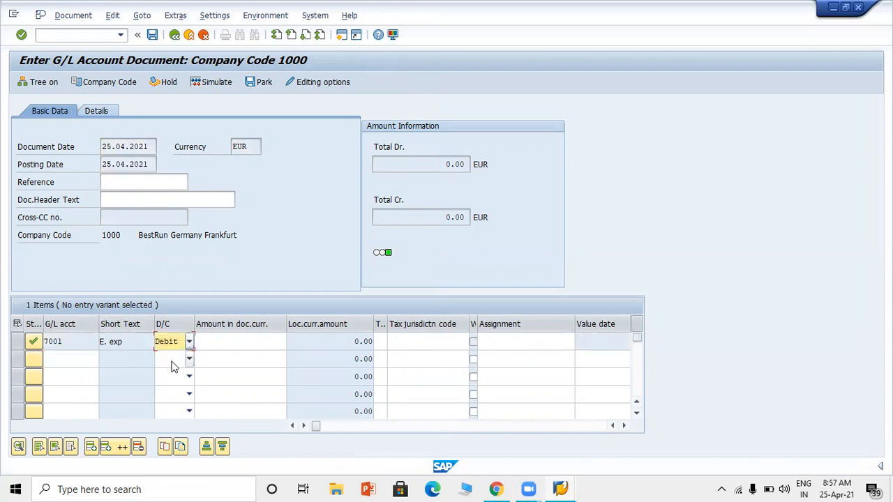
pyautogui.click(237, 342)
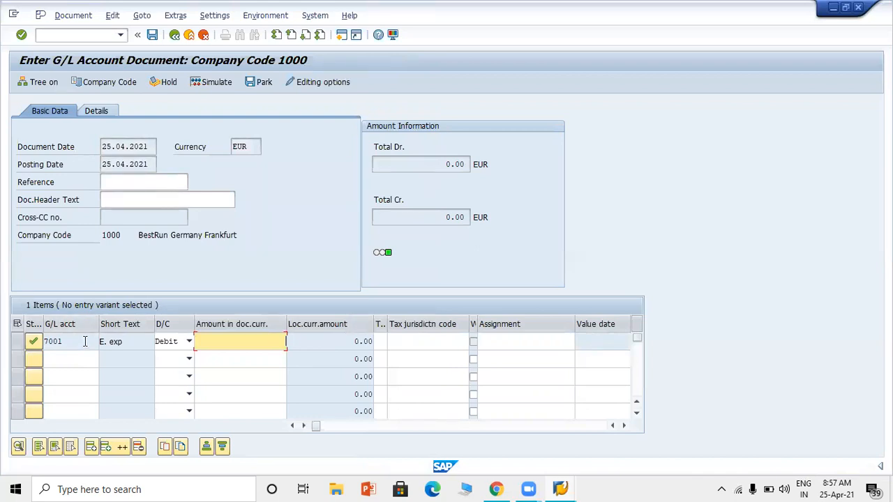
pyautogui.write('5000')
pyautogui.press('Return')
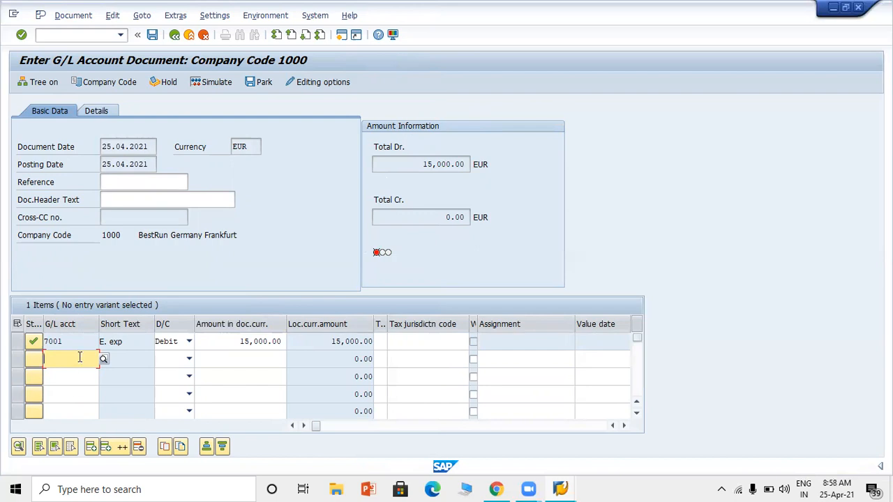
# Step: Try to use G/L account 535 for the second line item, then clear the entry
pyautogui.write('535')
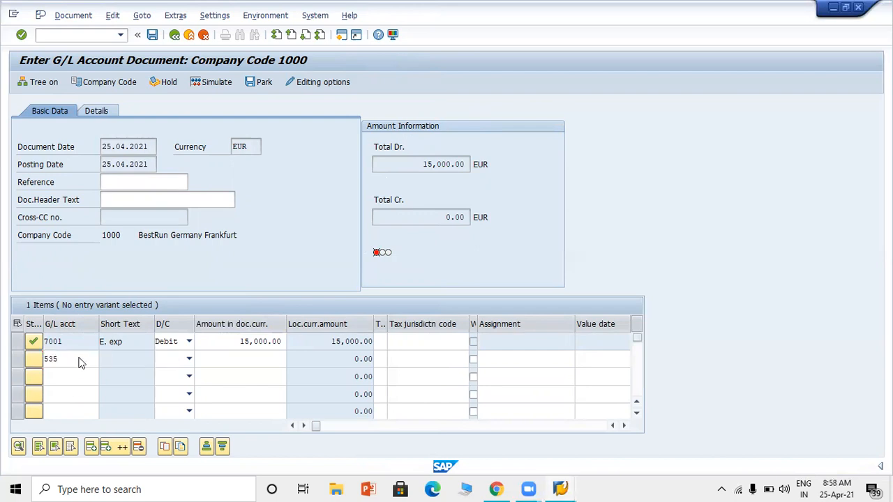
pyautogui.press('Return')
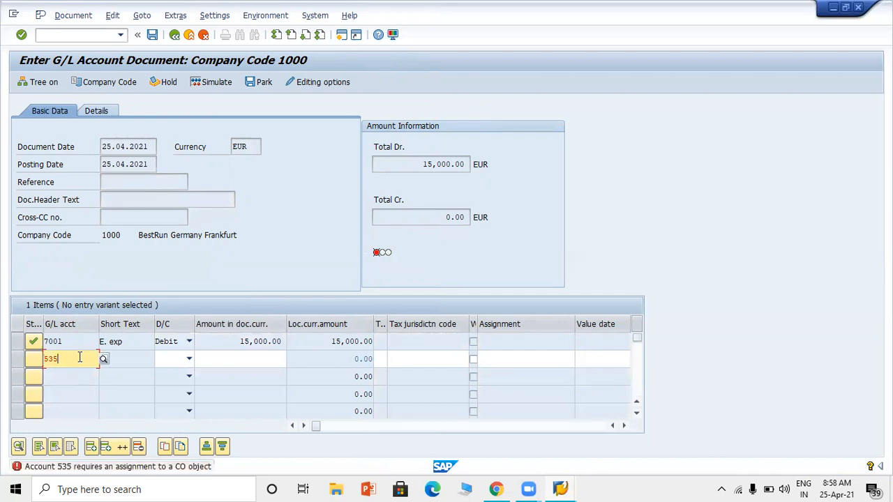
pyautogui.click(79, 357)
pyautogui.press('BackSpace')
pyautogui.press('BackSpace')
pyautogui.press('BackSpace')
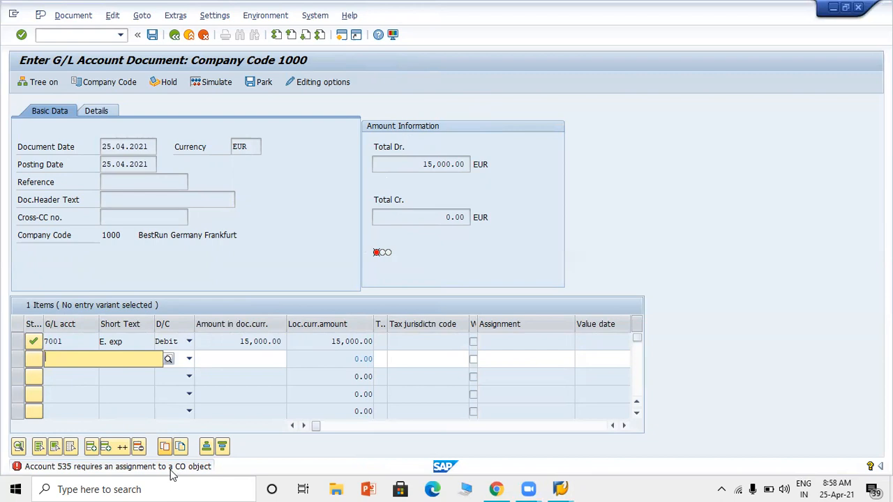
# Step: Add G/L account 540 as the second line item with a credit of 15000 and post the document
pyautogui.write('540')
pyautogui.press('Return')
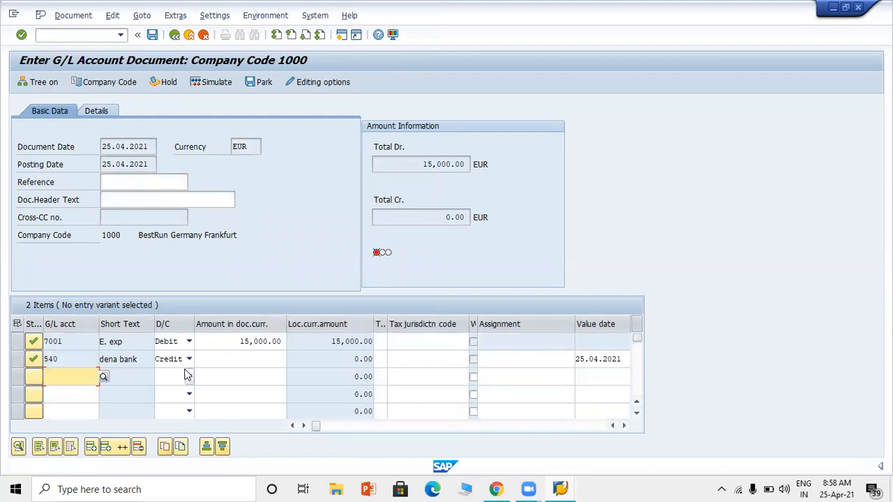
pyautogui.click(216, 357)
pyautogui.write('15000')
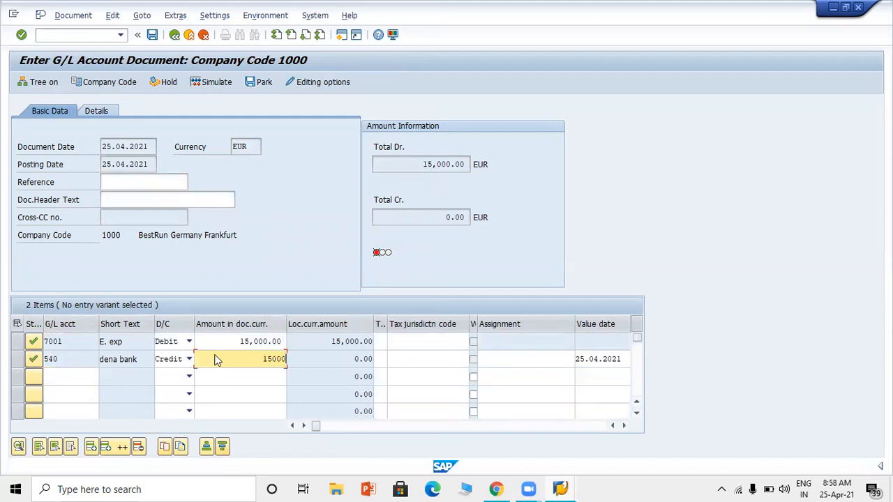
pyautogui.press('Return')
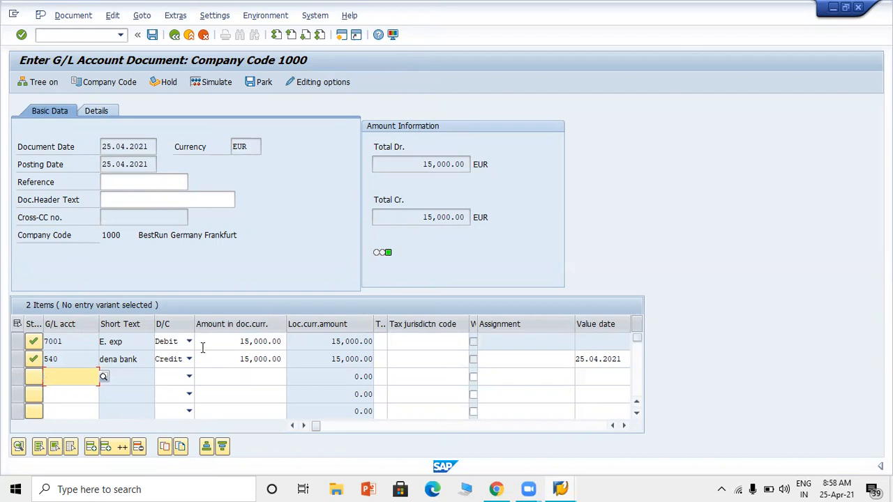
pyautogui.click(152, 34)
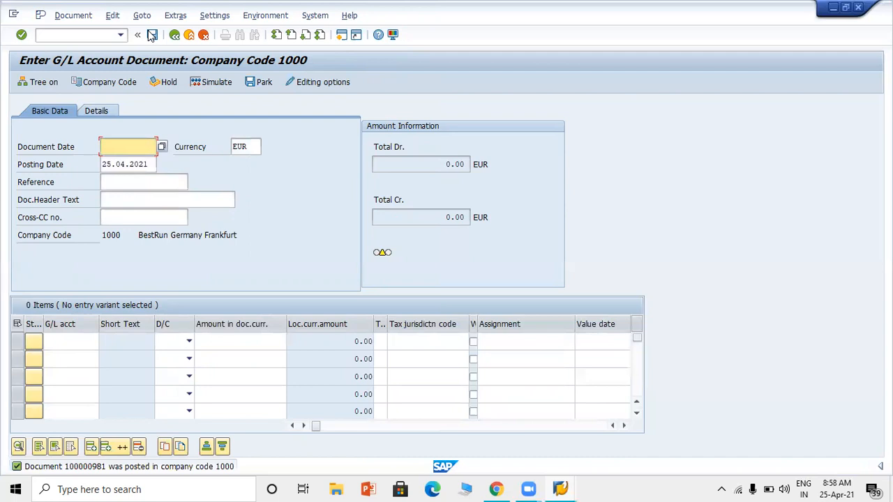
# Step: Leave document entry with /n and start transaction FS00
pyautogui.click(99, 35)
pyautogui.write('/')
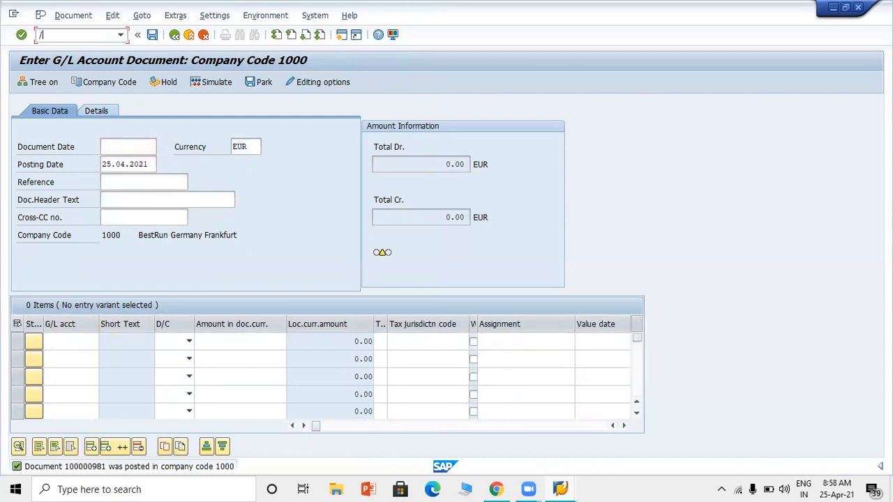
pyautogui.write('n')
pyautogui.press('Return')
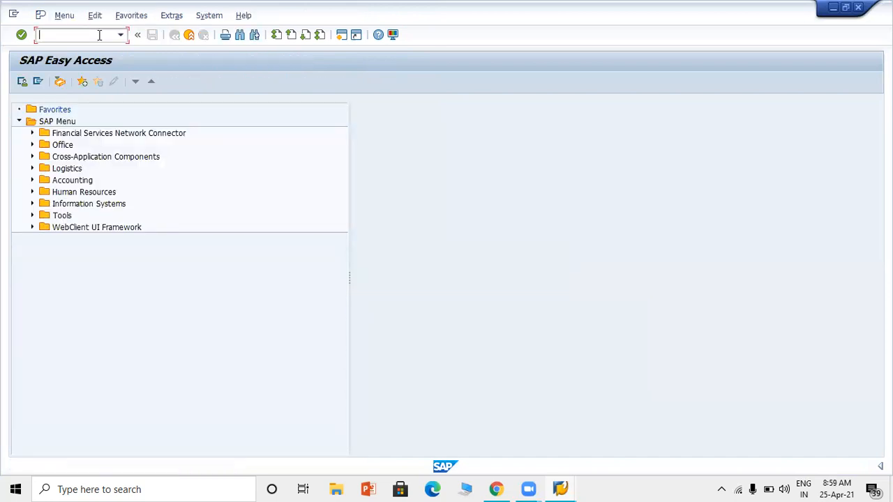
pyautogui.write('FS00')
pyautogui.press('Return')
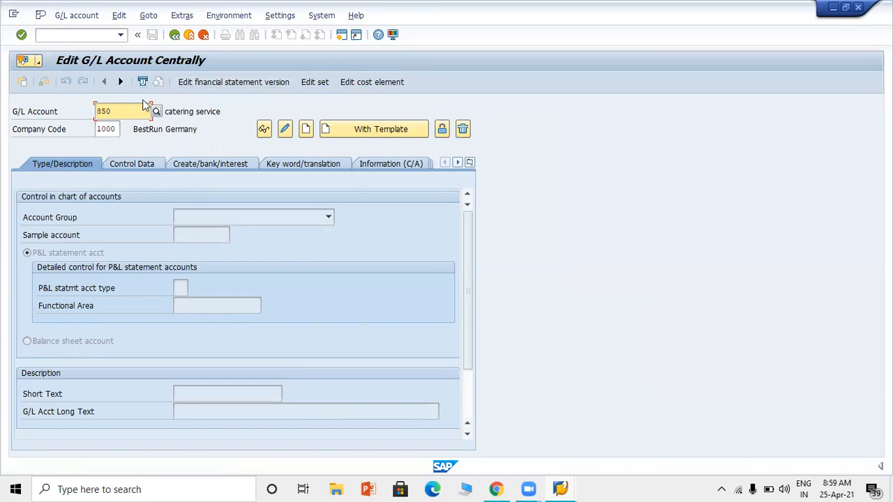
# Step: Display the master data of G/L account 535 in company code 1000
pyautogui.press('BackSpace')
pyautogui.press('BackSpace')
pyautogui.press('BackSpace')
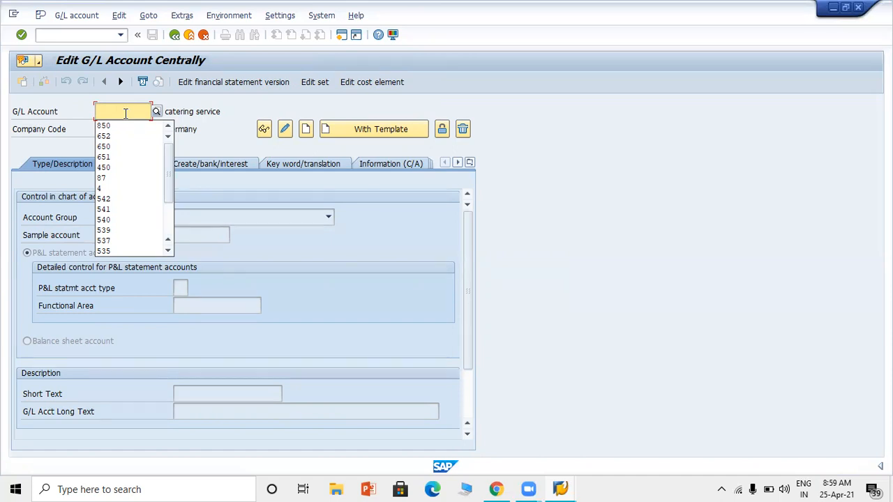
pyautogui.write('535')
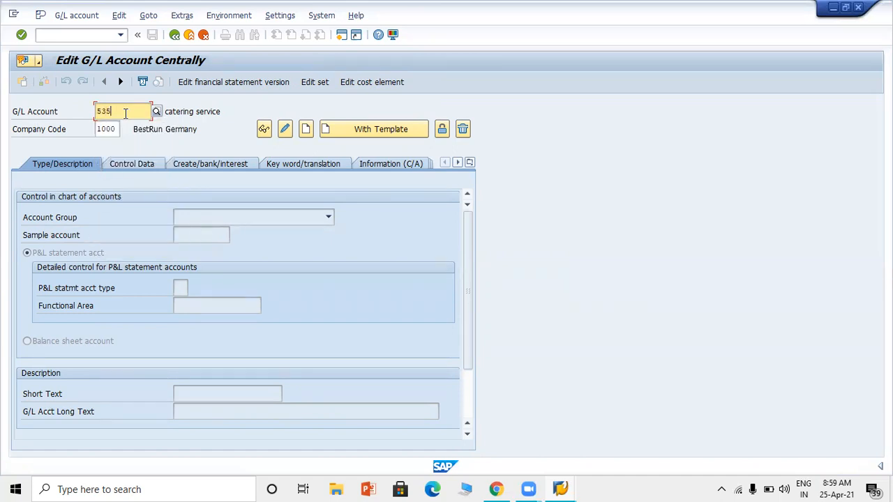
pyautogui.press('Return')
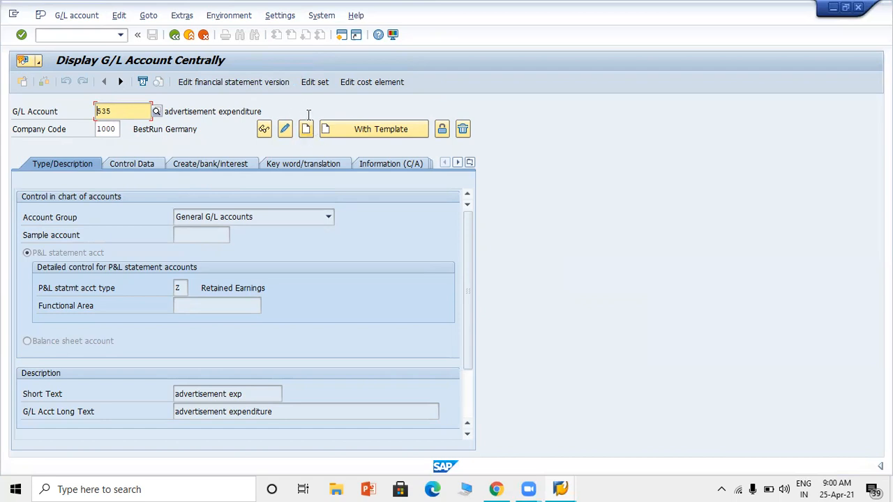
# Step: Block G/L account 535 for posting in both the chart of accounts and the company code, and save
pyautogui.click(442, 130)
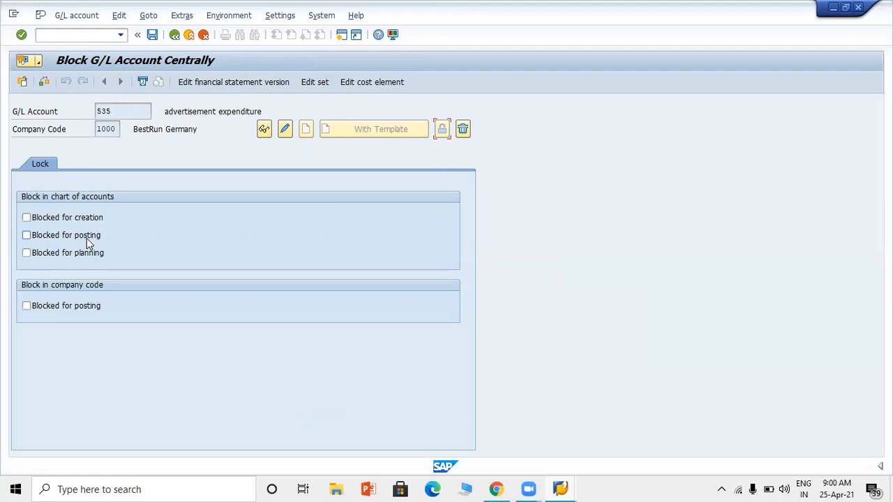
pyautogui.click(26, 235)
pyautogui.click(27, 307)
pyautogui.click(155, 37)
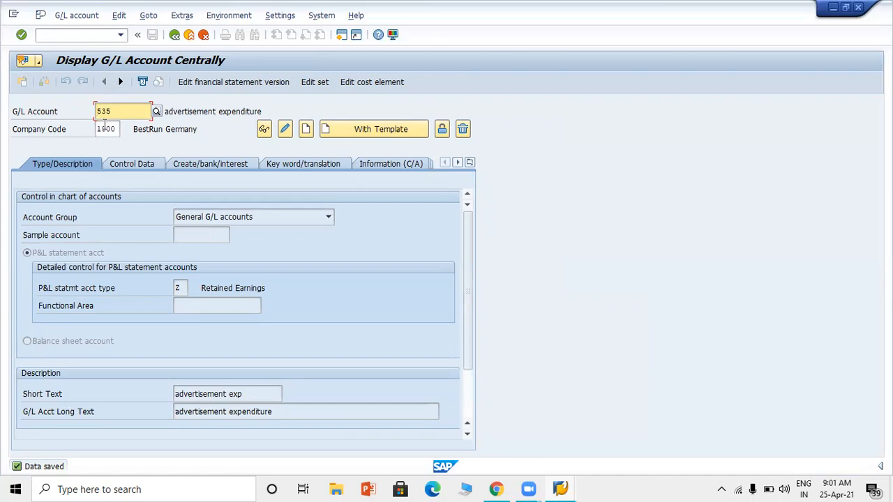
# Step: Leave the G/L account master data and start transaction FB50
pyautogui.click(176, 35)
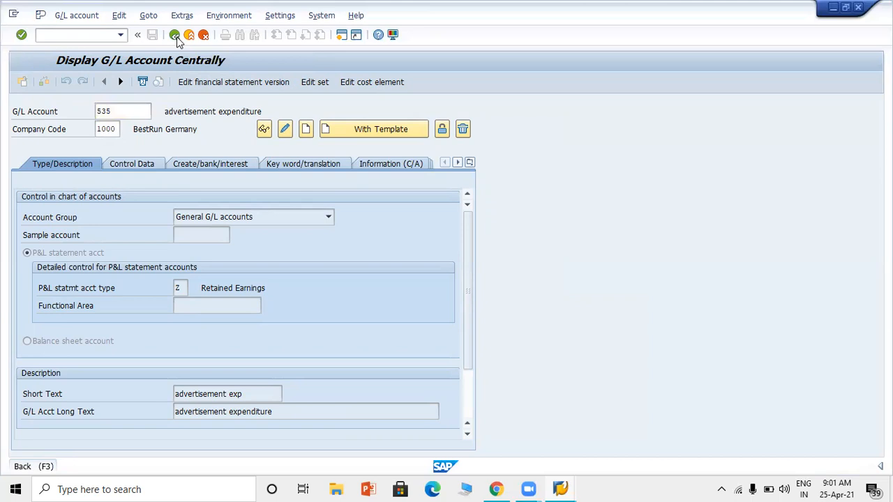
pyautogui.click(89, 34)
pyautogui.write('FB50')
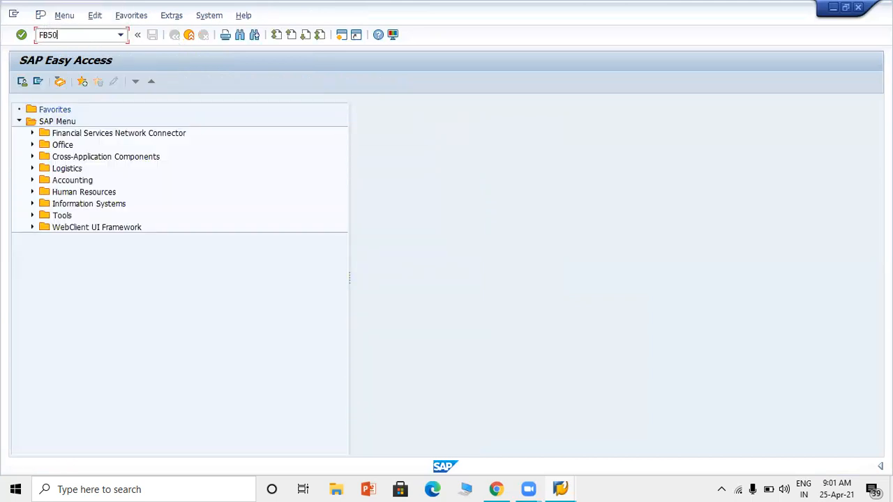
pyautogui.press('Return')
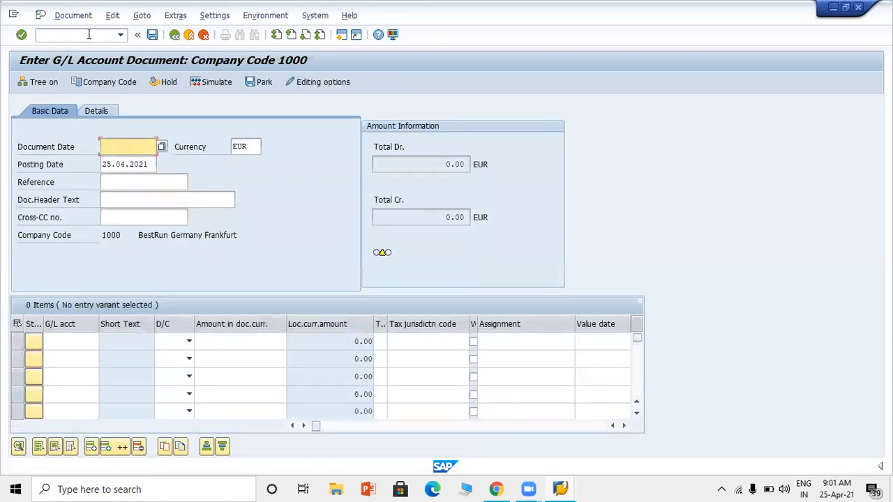
# Step: Set the document date to 25.04.2021 and try to enter the blocked G/L account 535 in the first line item
pyautogui.write('25.0')
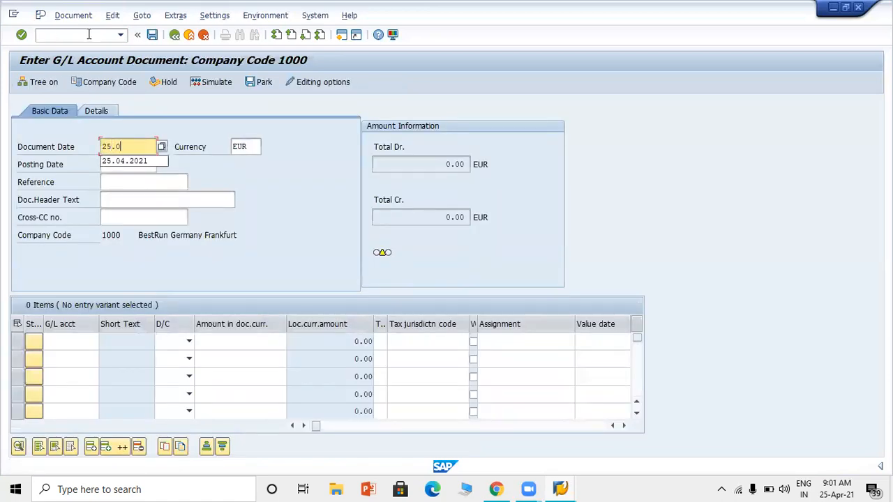
pyautogui.press('Down')
pyautogui.press('Return')
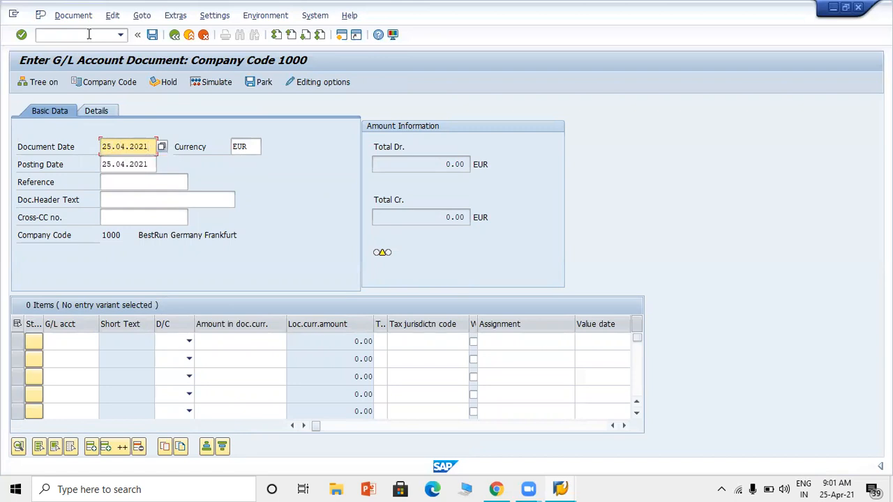
pyautogui.click(61, 340)
pyautogui.write('535')
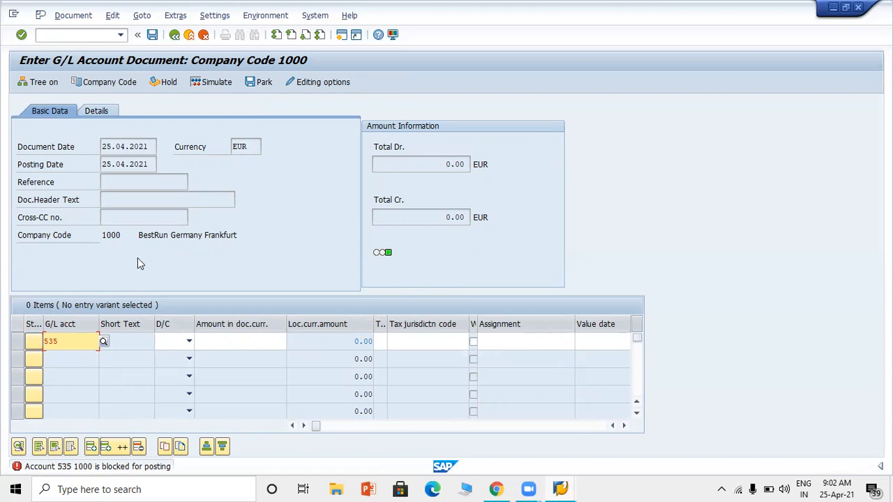
# Step: Exit the document without keeping its data and start transaction FS00
pyautogui.click(174, 34)
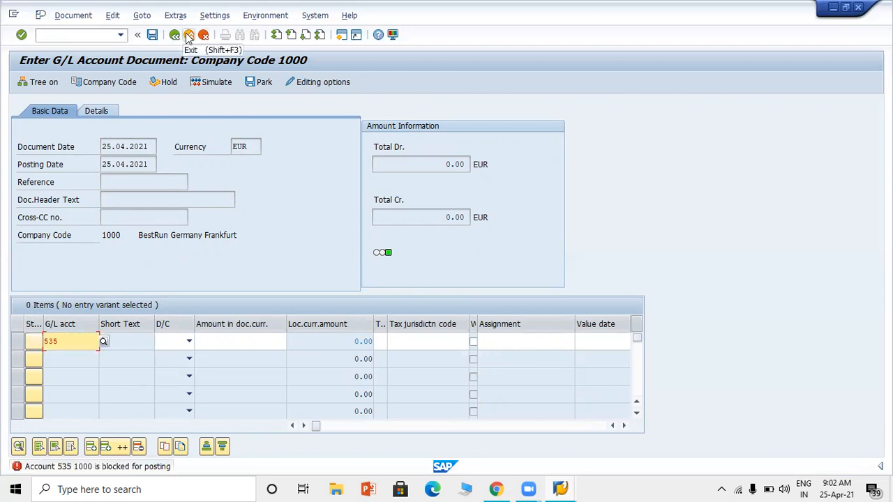
pyautogui.click(189, 35)
pyautogui.click(209, 318)
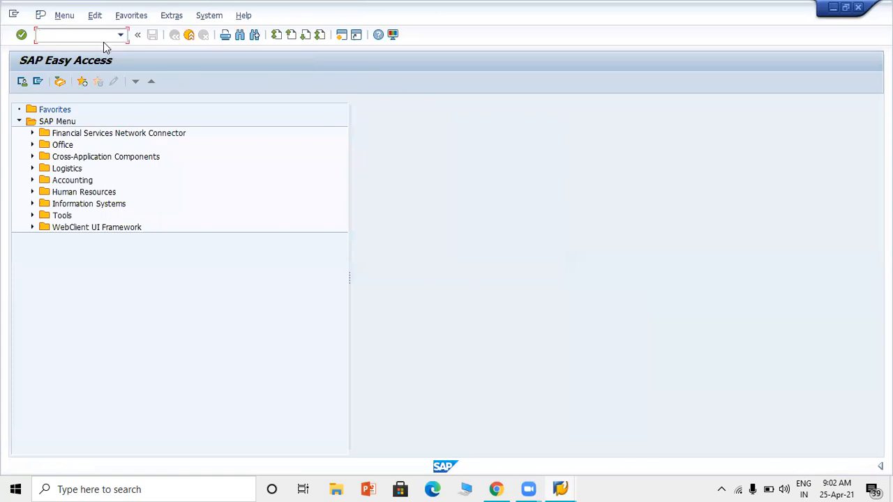
pyautogui.write('FS00')
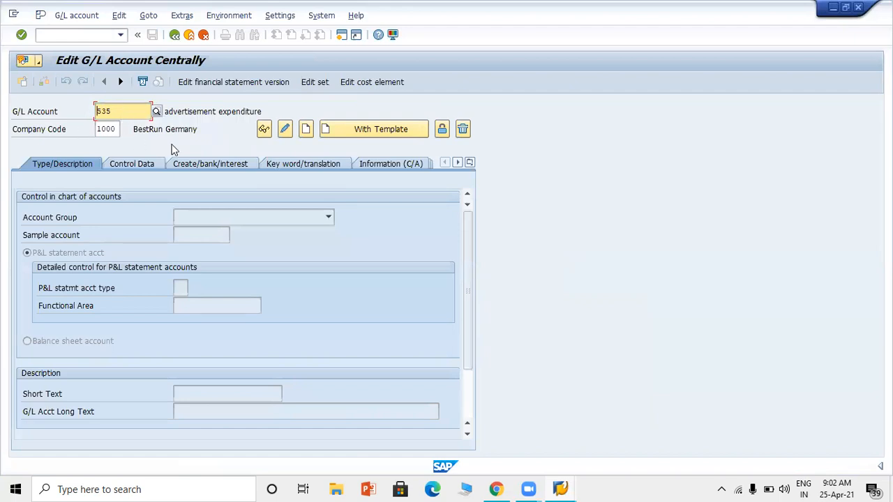
# Step: Remove the posting blocks of G/L account 535 in the chart of accounts and the company code, and save
pyautogui.click(442, 130)
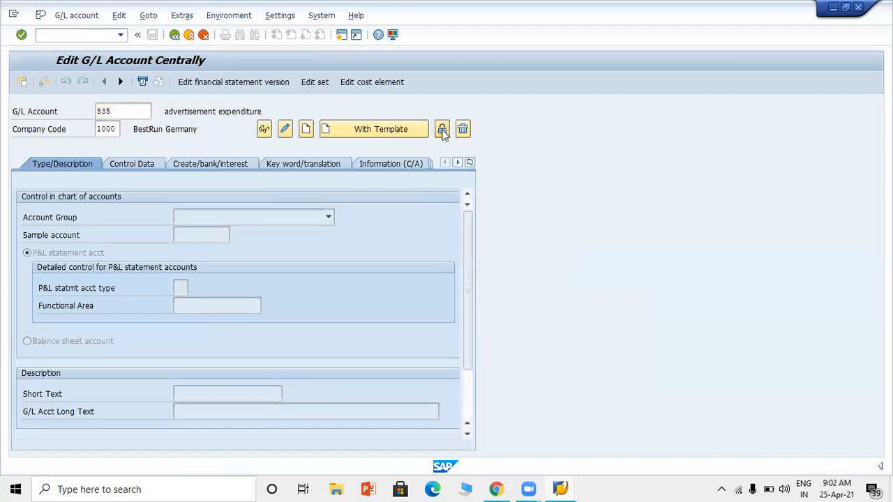
pyautogui.click(26, 235)
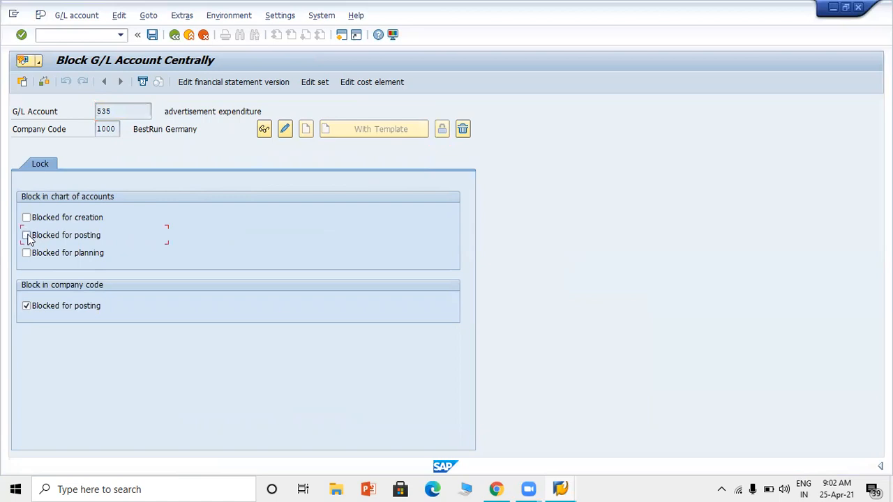
pyautogui.click(27, 306)
pyautogui.click(152, 36)
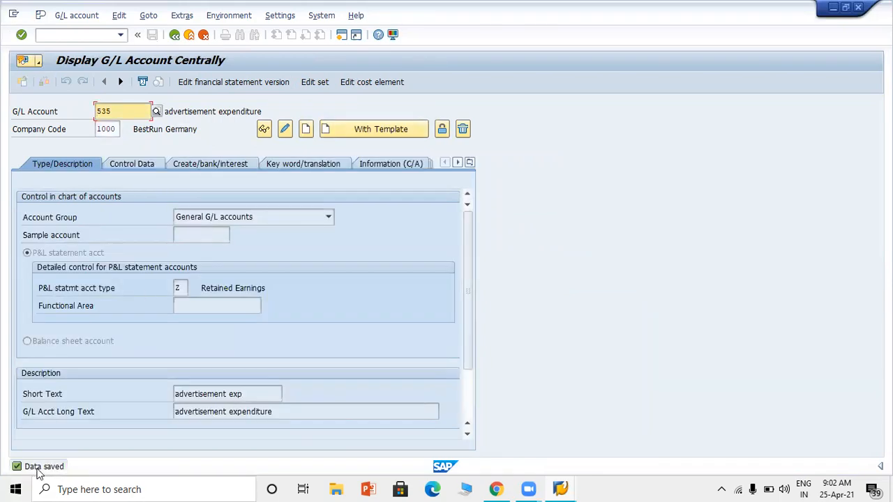
# Step: Leave G/L account maintenance with /n and start transaction FB50 for a new document
pyautogui.click(94, 31)
pyautogui.write('/n')
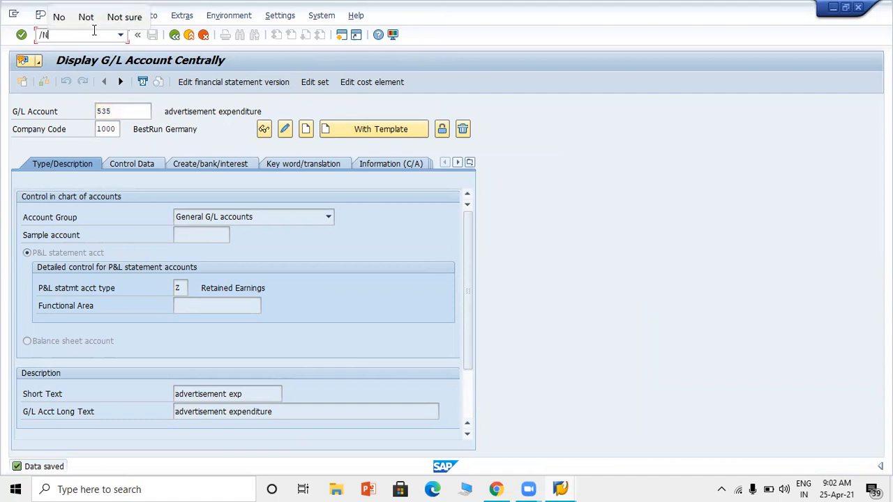
pyautogui.press('Return')
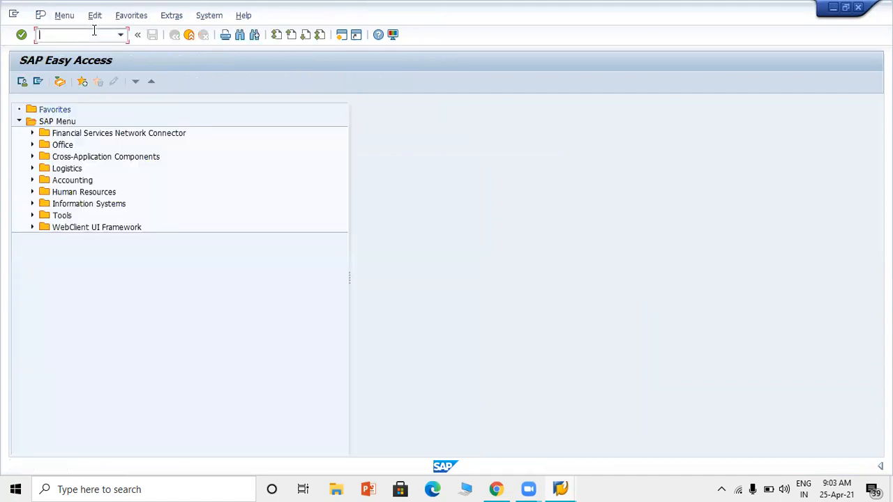
pyautogui.write('GB50')
pyautogui.press('Return')
pyautogui.write('FB50')
pyautogui.press('Return')
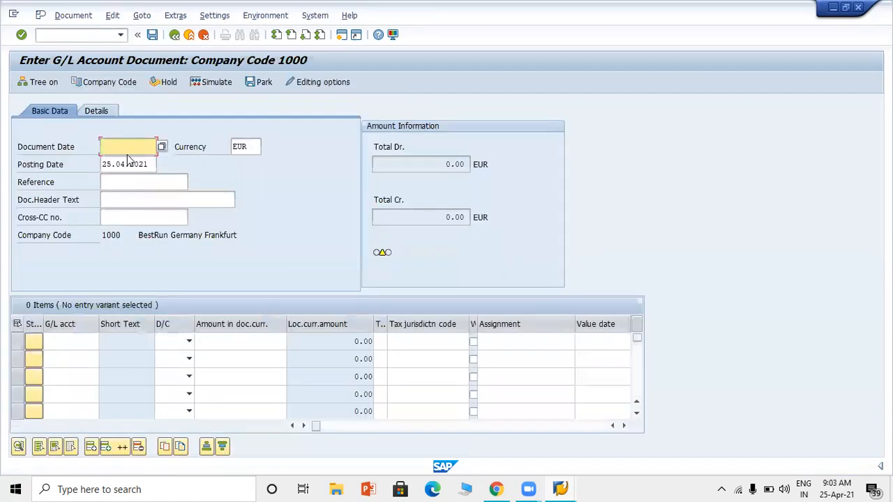
# Step: Set the document date to 25.04.2021 and enter G/L account 535 in the first line item
pyautogui.write('25.')
pyautogui.click(127, 159)
pyautogui.press('Return')
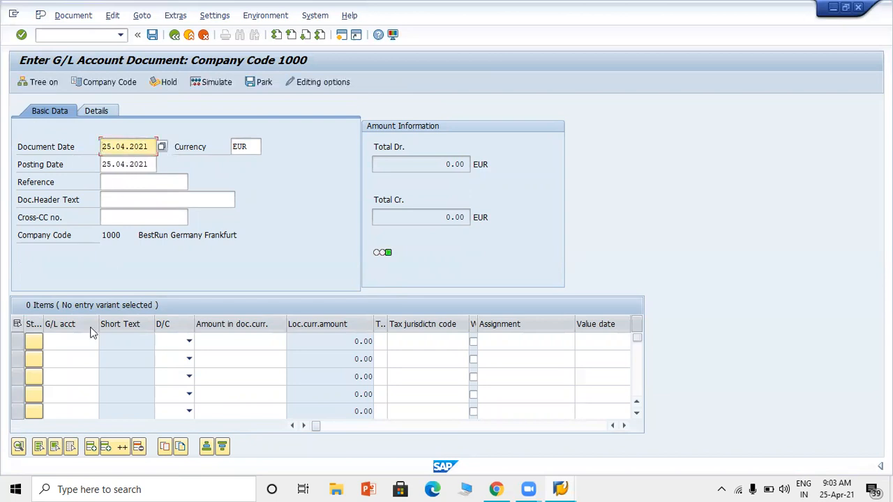
pyautogui.click(83, 342)
pyautogui.write('535')
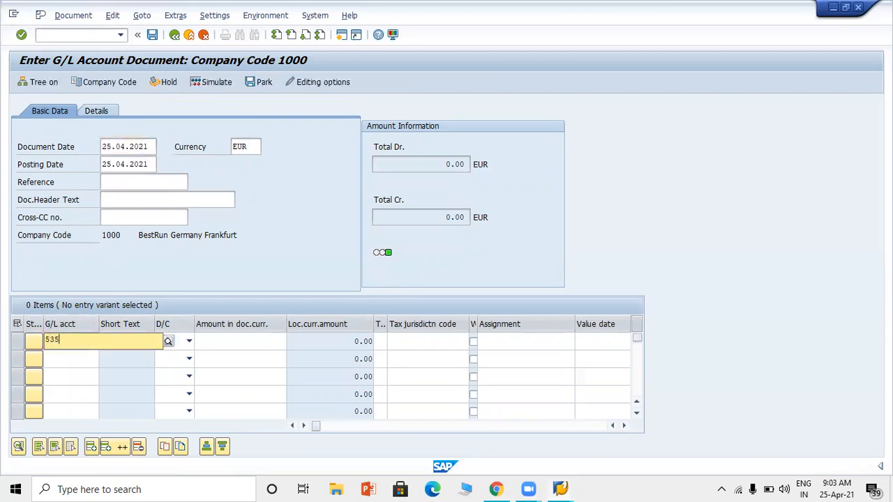
pyautogui.press('Return')
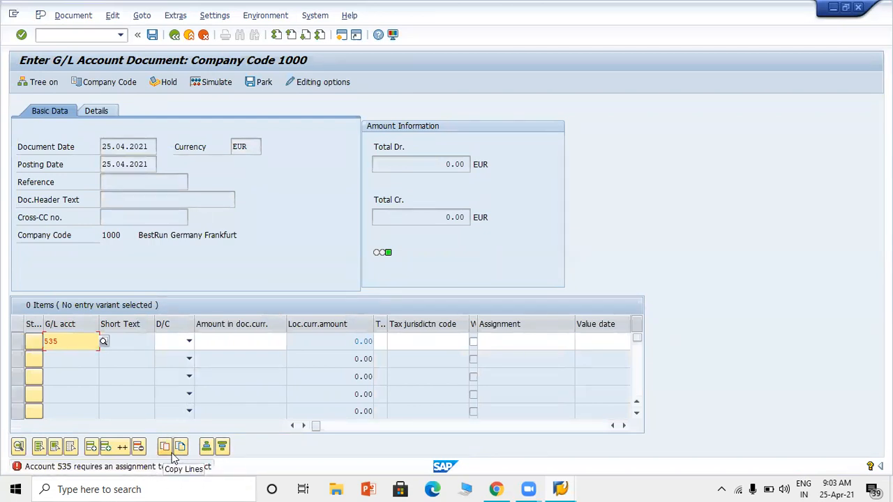
# Step: Look through the first line item's columns for a field that assigns account 535 to a CO object
pyautogui.press('Tab')
pyautogui.press('Tab')
pyautogui.press('Tab')
pyautogui.press('Tab')
pyautogui.press('Tab')
pyautogui.press('Tab')
pyautogui.press('Tab')
pyautogui.press('Tab')
pyautogui.press('Tab')
pyautogui.press('Tab')
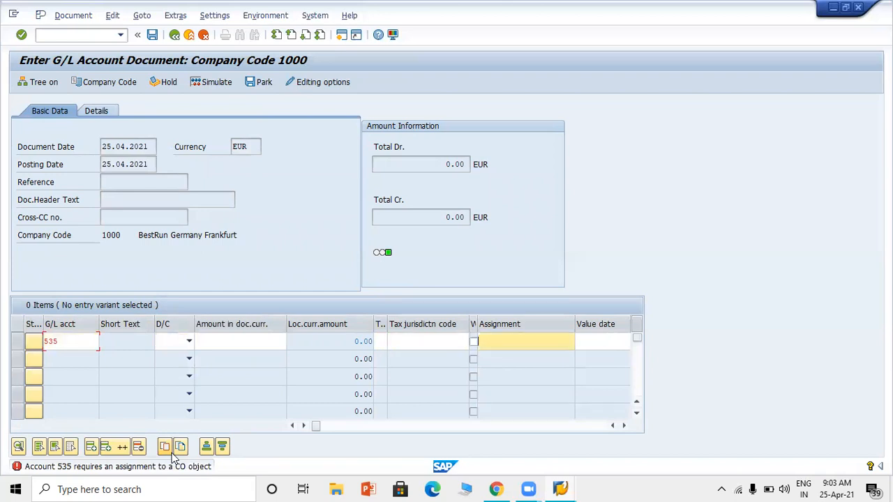
pyautogui.press('Tab')
pyautogui.press('Tab')
pyautogui.press('Tab')
pyautogui.press('Tab')
pyautogui.press('Tab')
pyautogui.press('Tab')
pyautogui.press('Tab')
pyautogui.press('Tab')
pyautogui.press('Tab')
pyautogui.press('Tab')
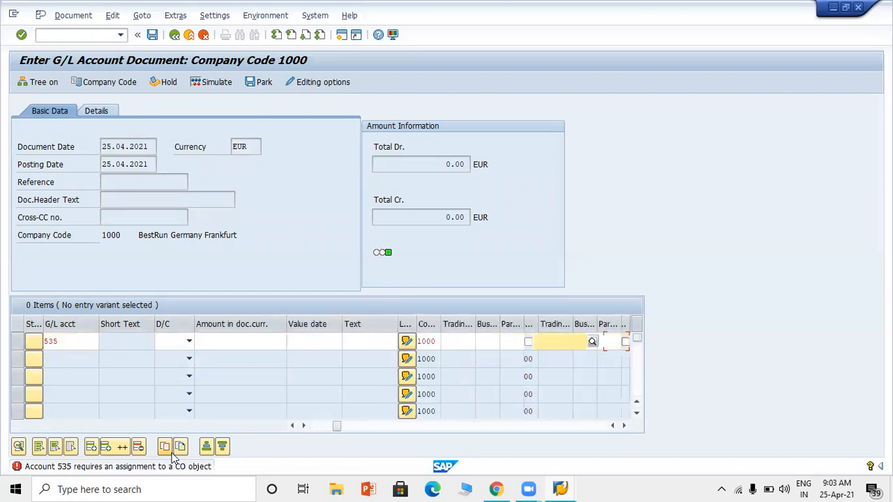
pyautogui.press('Tab')
pyautogui.press('Tab')
pyautogui.press('Tab')
pyautogui.press('Tab')
pyautogui.press('Tab')
pyautogui.press('Tab')
pyautogui.press('Tab')
pyautogui.press('Tab')
pyautogui.press('Tab')
pyautogui.press('Tab')
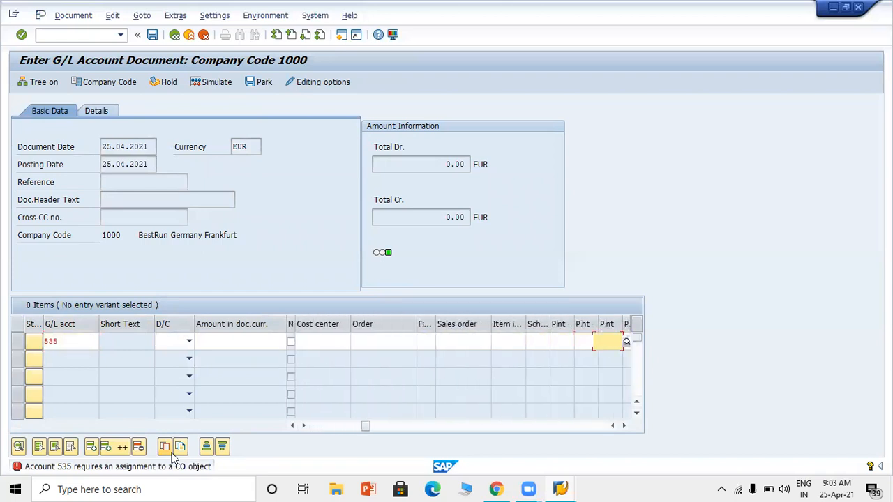
pyautogui.press('Tab')
pyautogui.press('Tab')
pyautogui.press('Tab')
pyautogui.press('Tab')
pyautogui.press('Tab')
pyautogui.press('Tab')
pyautogui.press('Tab')
pyautogui.press('Tab')
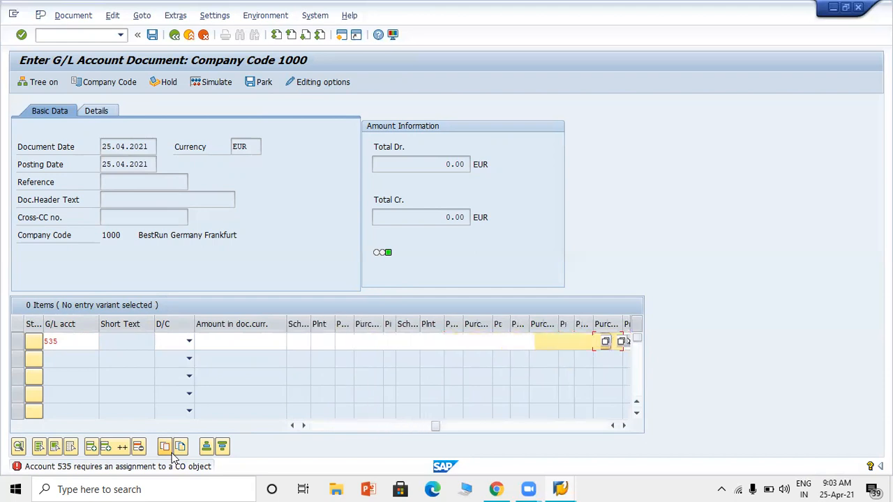
pyautogui.press('Tab')
pyautogui.press('Tab')
pyautogui.press('Tab')
pyautogui.press('Tab')
pyautogui.press('Tab')
pyautogui.press('Tab')
pyautogui.press('Tab')
pyautogui.press('Tab')
pyautogui.press('Tab')
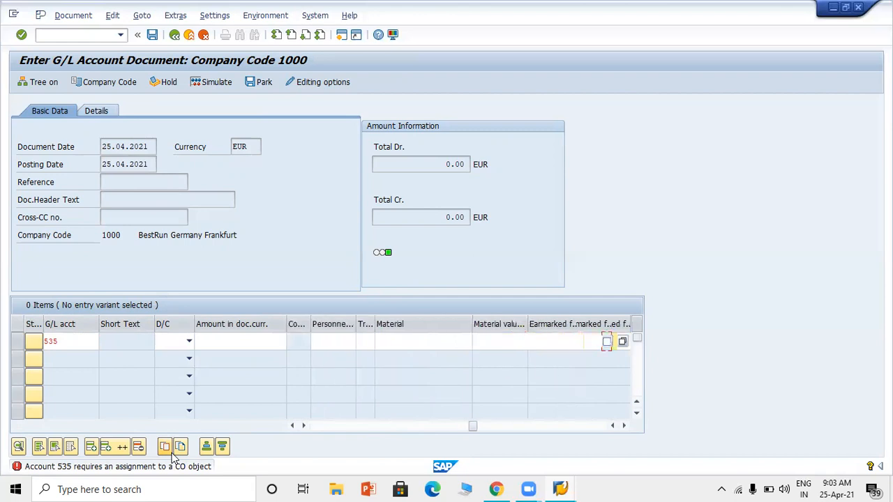
pyautogui.press('Tab')
pyautogui.press('Tab')
pyautogui.press('Tab')
pyautogui.press('Tab')
pyautogui.press('Tab')
pyautogui.press('Tab')
pyautogui.press('Tab')
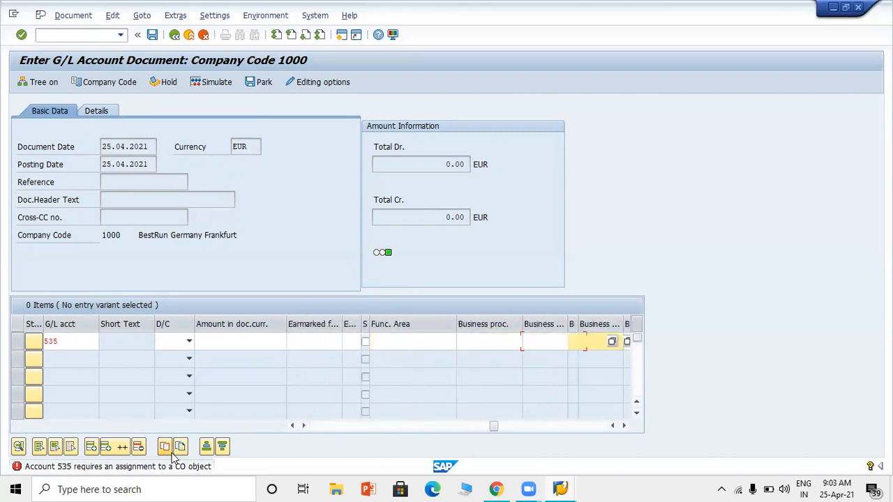
pyautogui.press('Tab')
pyautogui.press('Tab')
pyautogui.press('Tab')
pyautogui.press('Tab')
pyautogui.press('Tab')
pyautogui.press('Tab')
pyautogui.press('Tab')
pyautogui.press('Tab')
pyautogui.press('Tab')
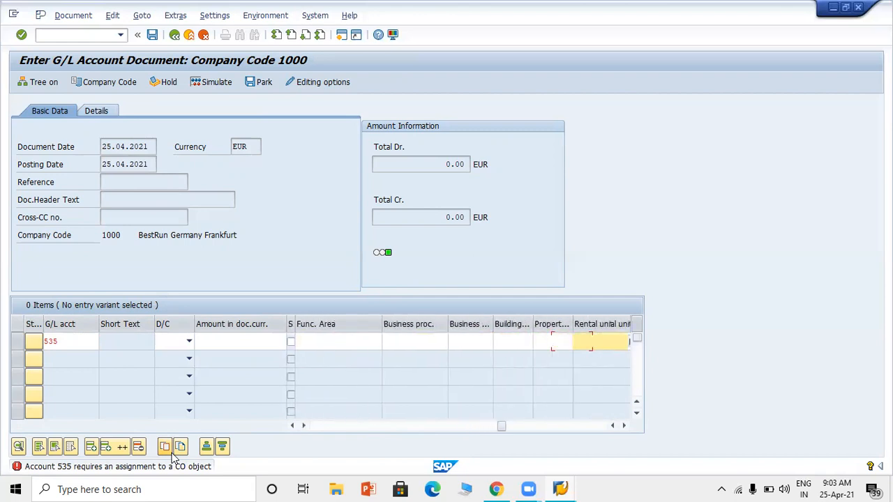
pyautogui.press('Tab')
pyautogui.press('Tab')
pyautogui.press('Tab')
pyautogui.press('Tab')
pyautogui.press('Tab')
pyautogui.press('Tab')
pyautogui.press('Tab')
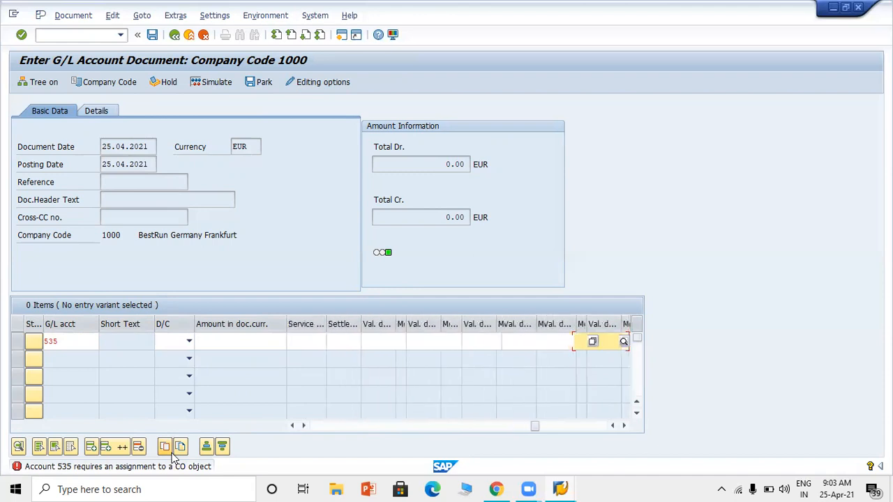
pyautogui.click(332, 430)
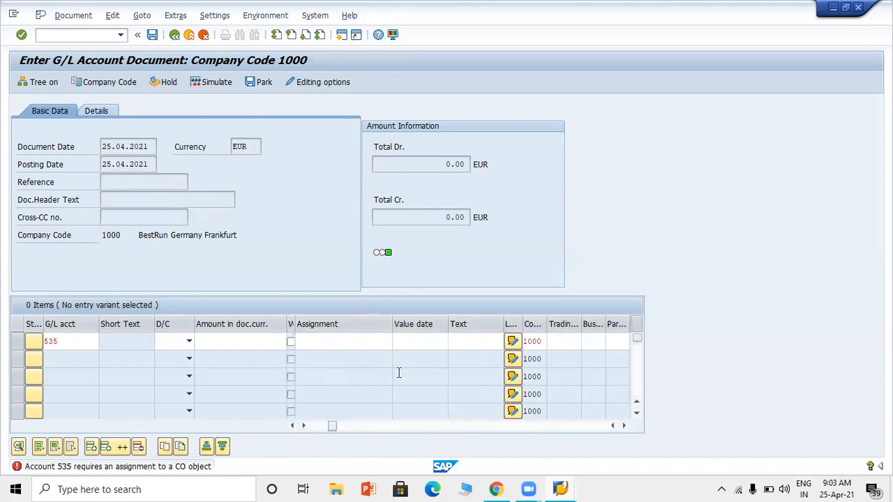
pyautogui.click(319, 425)
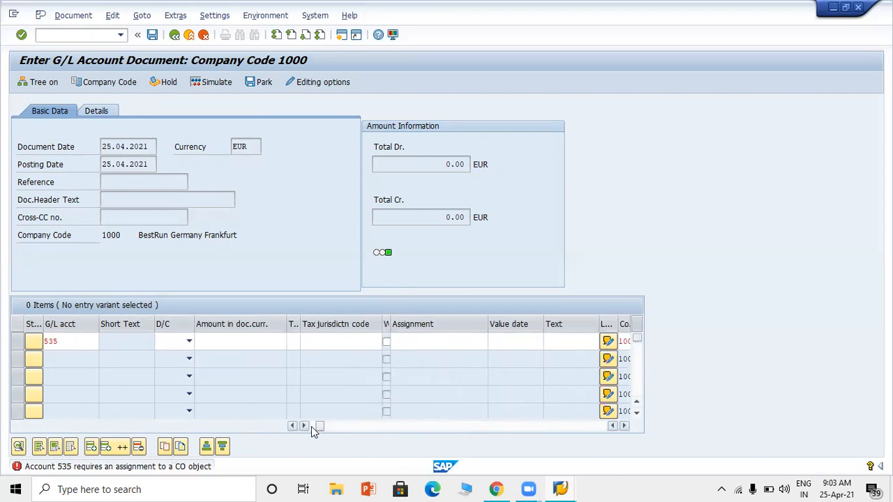
pyautogui.click(311, 427)
pyautogui.click(434, 346)
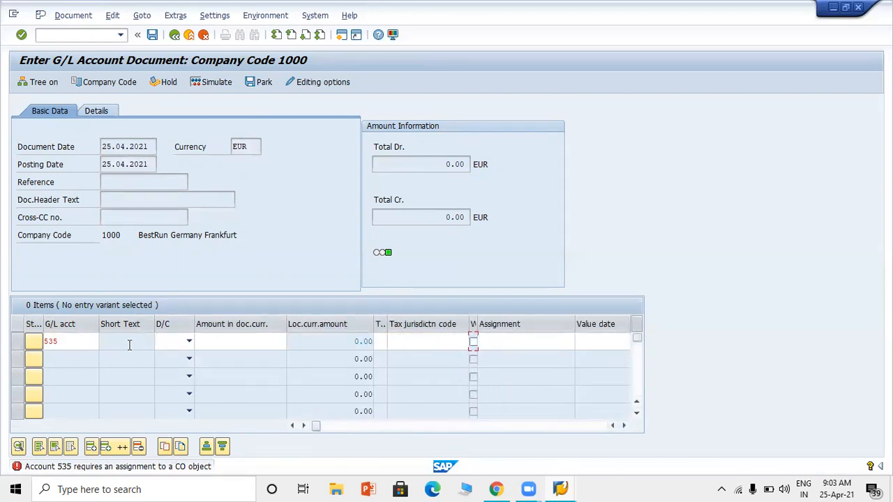
# Step: Set the first line item to Debit with an amount of 5000 in document currency
pyautogui.click(170, 346)
pyautogui.click(168, 366)
pyautogui.click(203, 345)
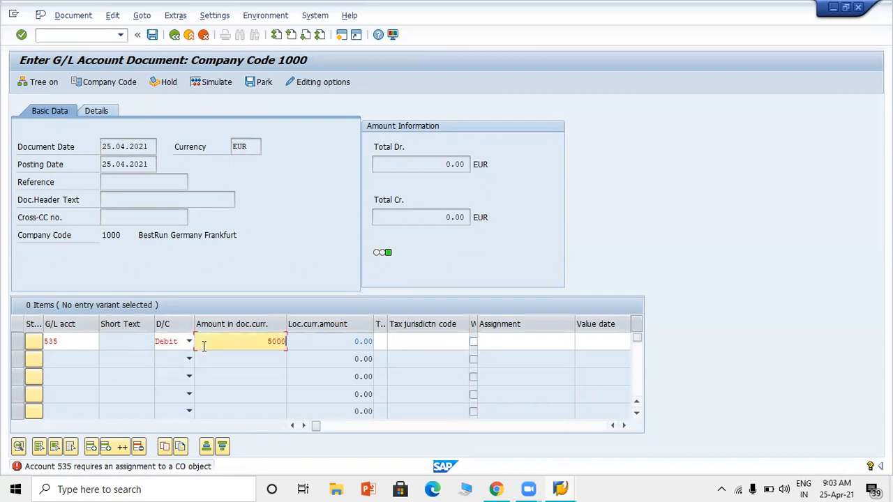
pyautogui.press('Return')
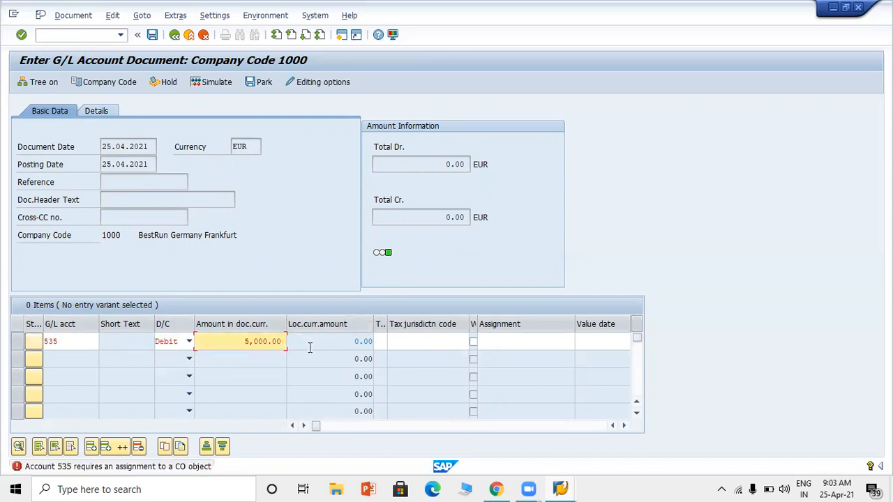
# Step: Try to assign cost object 1000 to the debit line item of account 535
pyautogui.press('Tab')
pyautogui.press('Tab')
pyautogui.press('Tab')
pyautogui.press('Tab')
pyautogui.press('Tab')
pyautogui.press('Tab')
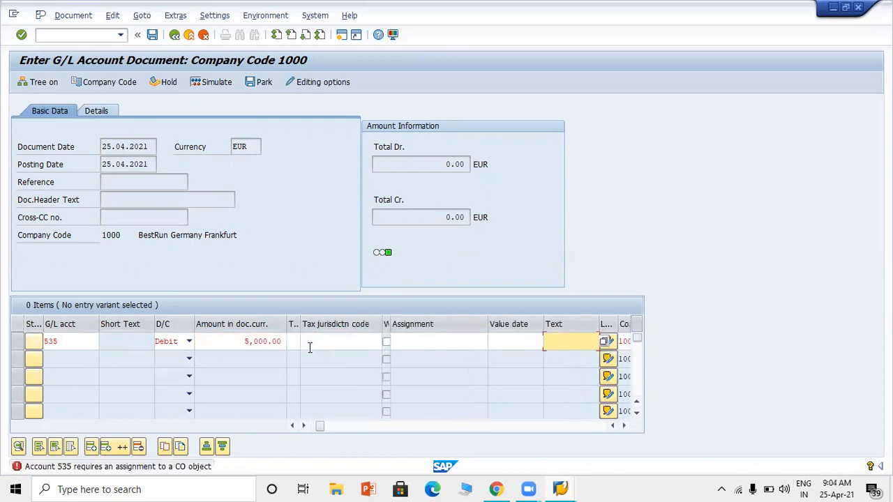
pyautogui.press('Tab')
pyautogui.press('Tab')
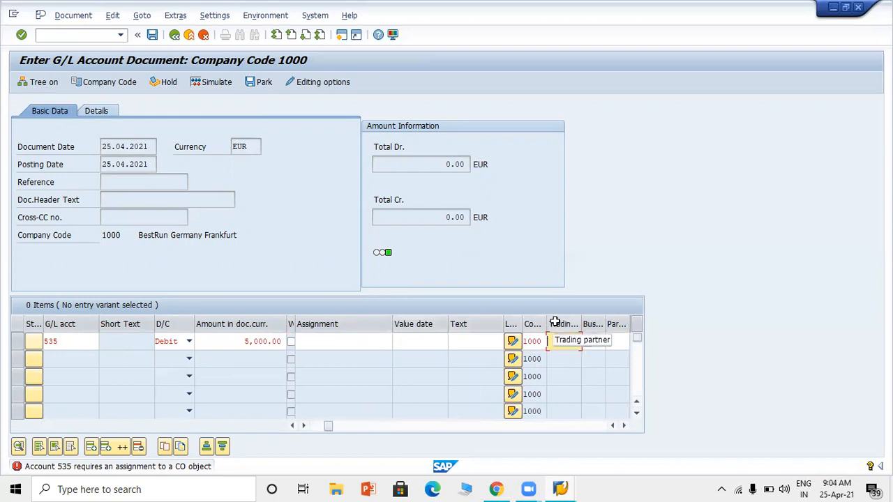
pyautogui.press('Tab')
pyautogui.press('Tab')
pyautogui.press('Tab')
pyautogui.press('Tab')
pyautogui.press('Tab')
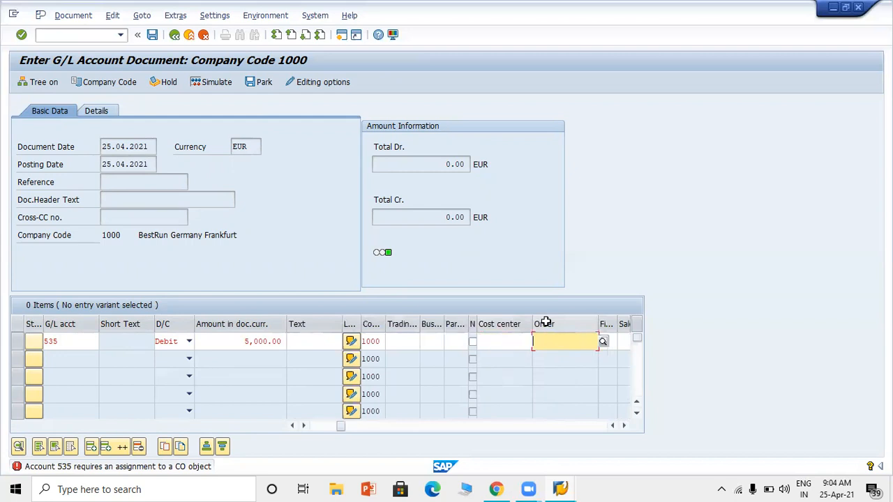
pyautogui.press('Tab')
pyautogui.press('Tab')
pyautogui.press('Tab')
pyautogui.press('Tab')
pyautogui.press('Tab')
pyautogui.press('Tab')
pyautogui.press('Tab')
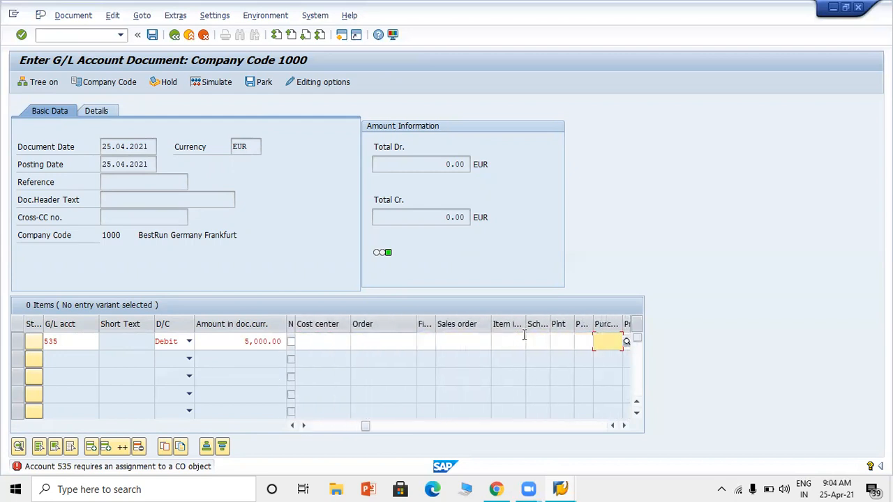
pyautogui.press('Tab')
pyautogui.press('Tab')
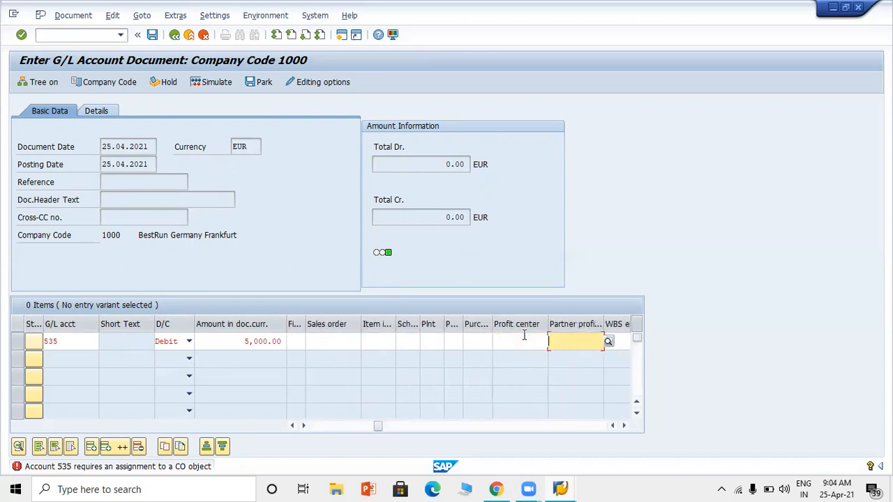
pyautogui.press('Tab')
pyautogui.press('Tab')
pyautogui.press('Tab')
pyautogui.press('Tab')
pyautogui.press('Tab')
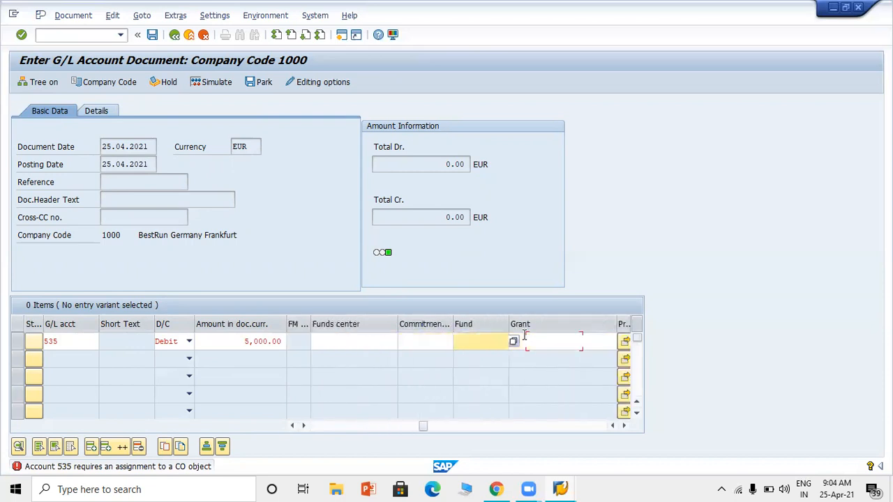
pyautogui.press('Tab')
pyautogui.press('Tab')
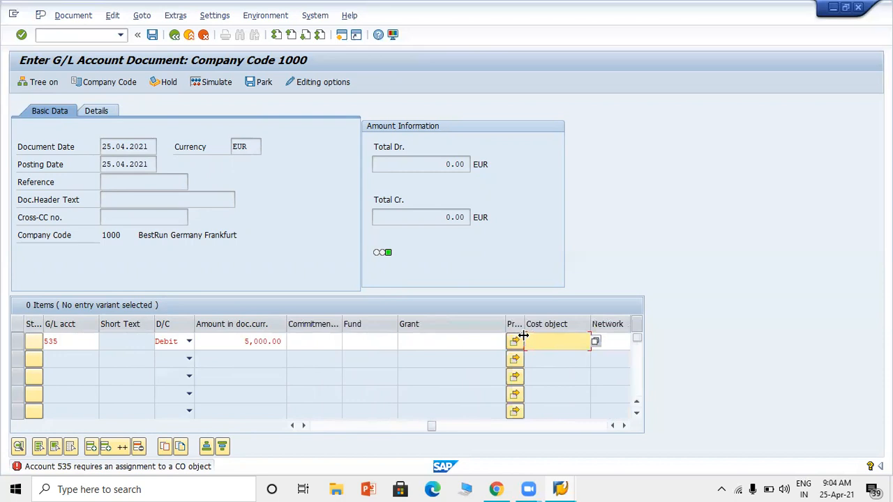
pyautogui.write('1000')
pyautogui.press('Return')
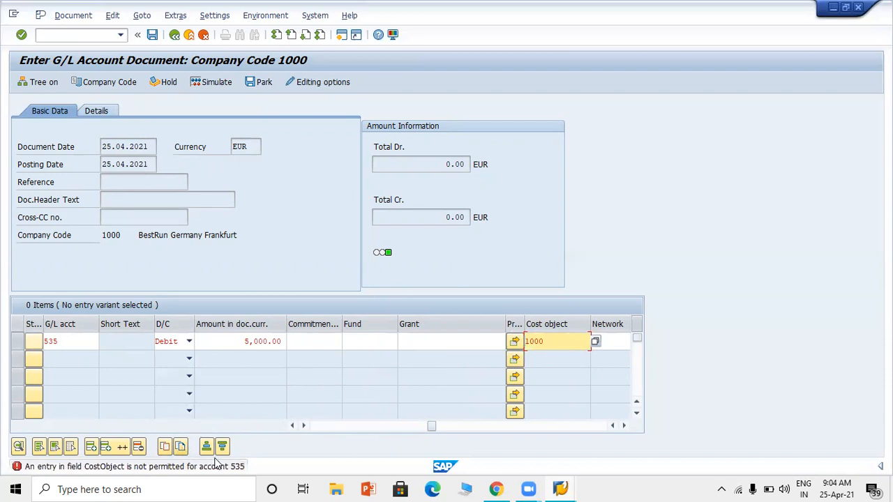
pyautogui.click(187, 342)
pyautogui.click(254, 381)
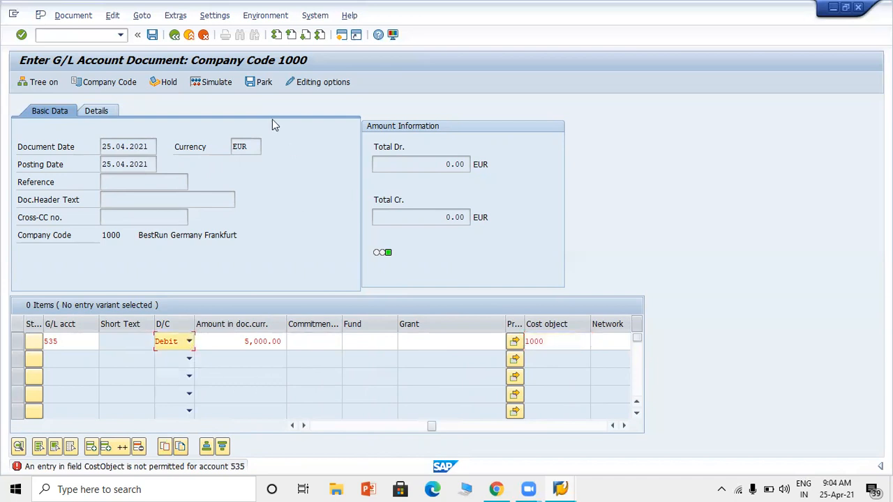
pyautogui.press('Return')
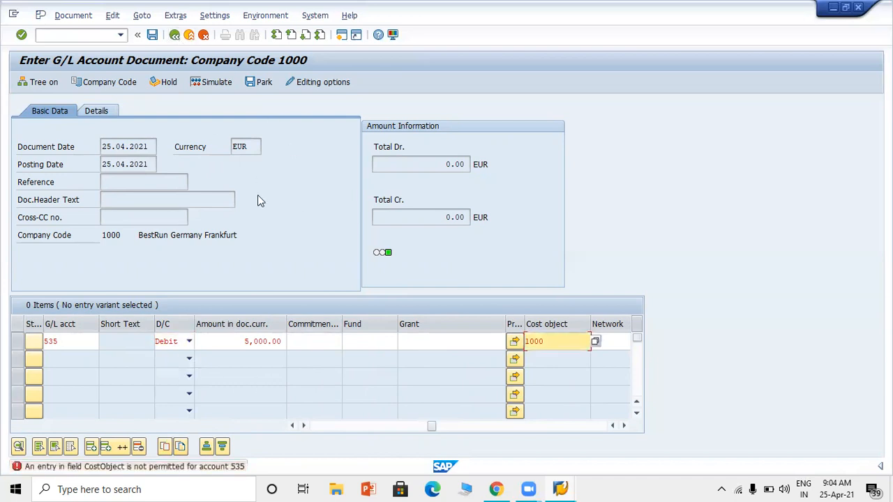
# Step: Exit the document without keeping its data and start transaction FB50 again
pyautogui.click(189, 34)
pyautogui.click(220, 315)
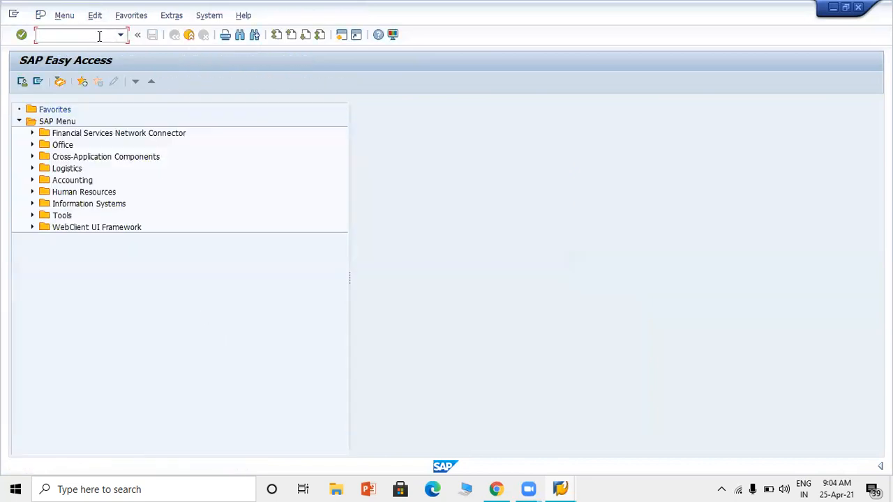
pyautogui.write('G')
pyautogui.press('BackSpace')
pyautogui.write('F')
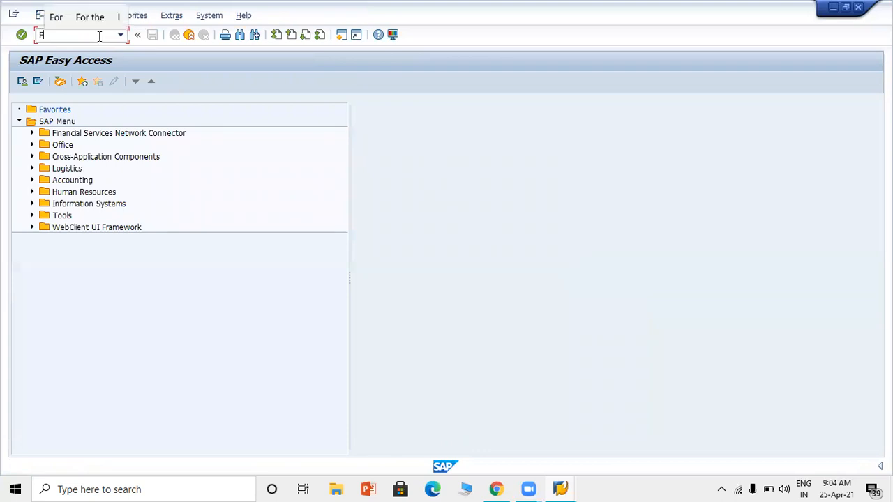
pyautogui.write('B50')
pyautogui.press('Return')
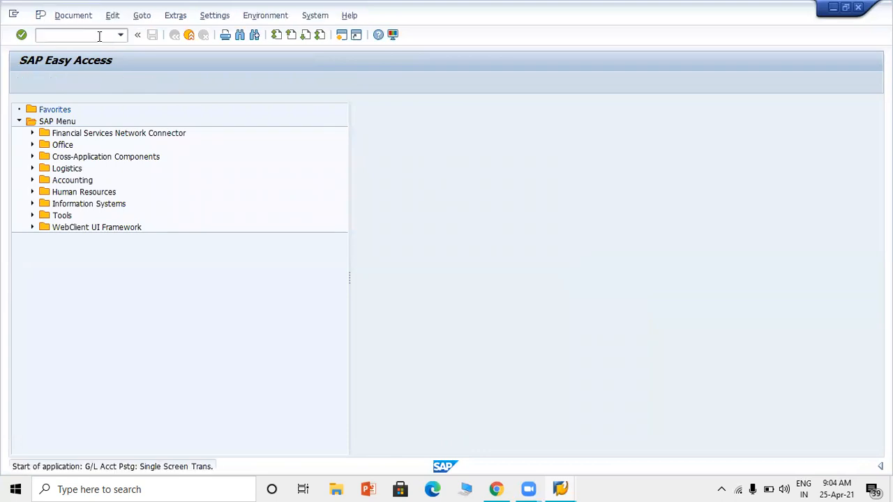
# Step: Set the new document's date to 25.04.2021 and enter G/L account 535 in the first line item
pyautogui.write('25')
pyautogui.click(143, 162)
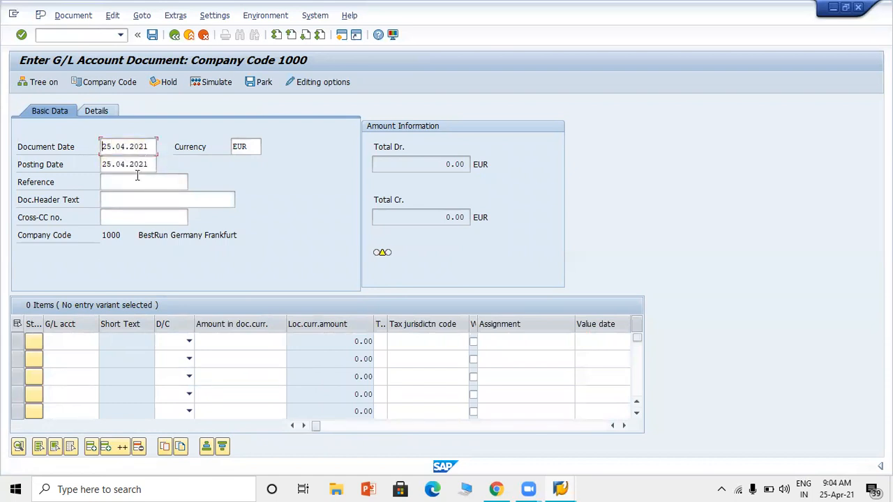
pyautogui.click(90, 342)
pyautogui.write('535')
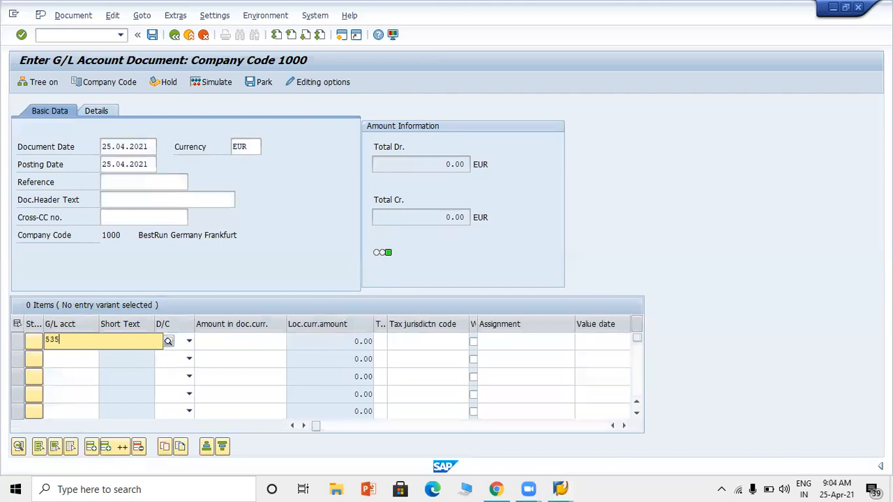
pyautogui.press('Return')
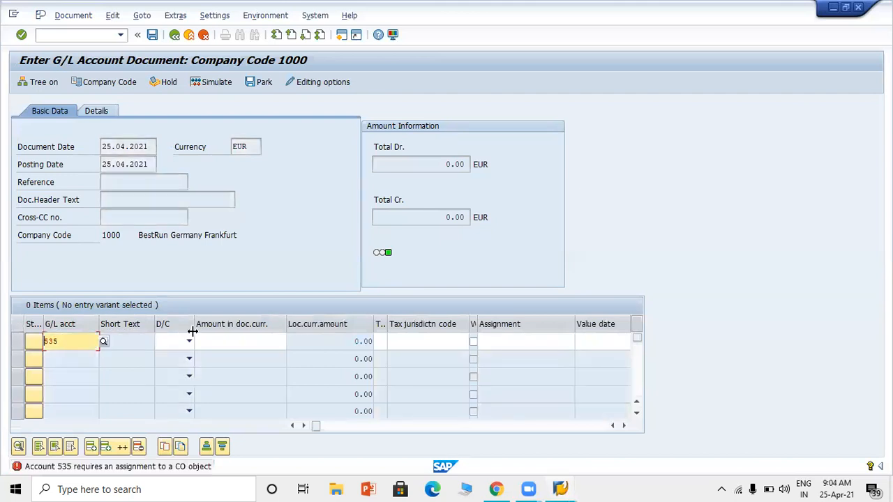
# Step: Assign cost object 1000 to the first line item of G/L account 535
pyautogui.press('Tab')
pyautogui.press('Tab')
pyautogui.press('Tab')
pyautogui.press('Tab')
pyautogui.press('Tab')
pyautogui.press('Tab')
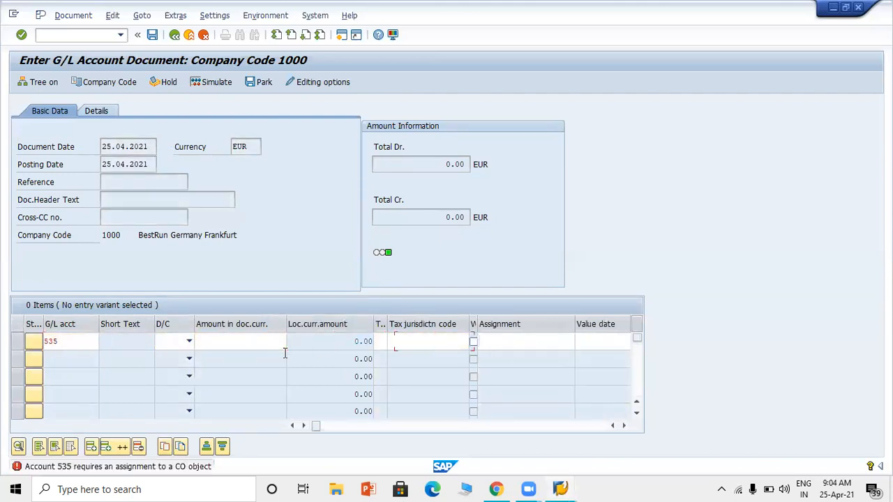
pyautogui.press('Tab')
pyautogui.press('Tab')
pyautogui.press('Tab')
pyautogui.press('Tab')
pyautogui.press('Tab')
pyautogui.press('Tab')
pyautogui.press('Tab')
pyautogui.press('Tab')
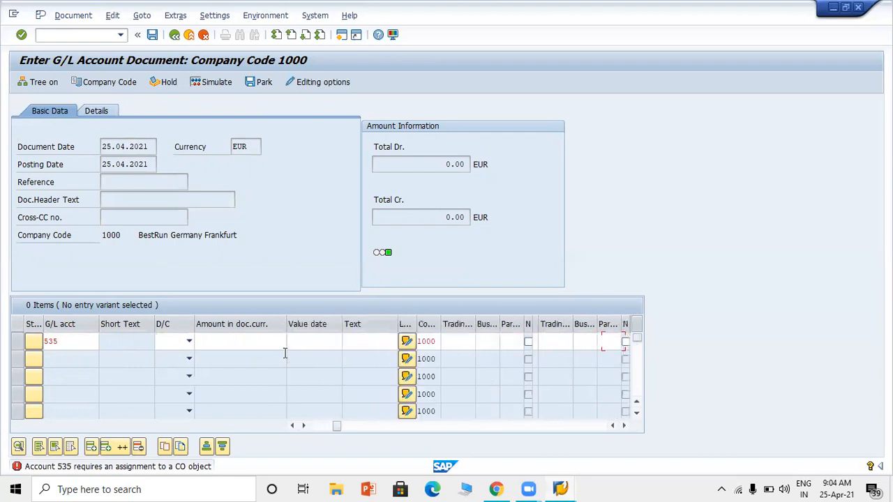
pyautogui.press('Tab')
pyautogui.press('Tab')
pyautogui.press('Tab')
pyautogui.press('Tab')
pyautogui.press('Tab')
pyautogui.press('Tab')
pyautogui.press('Tab')
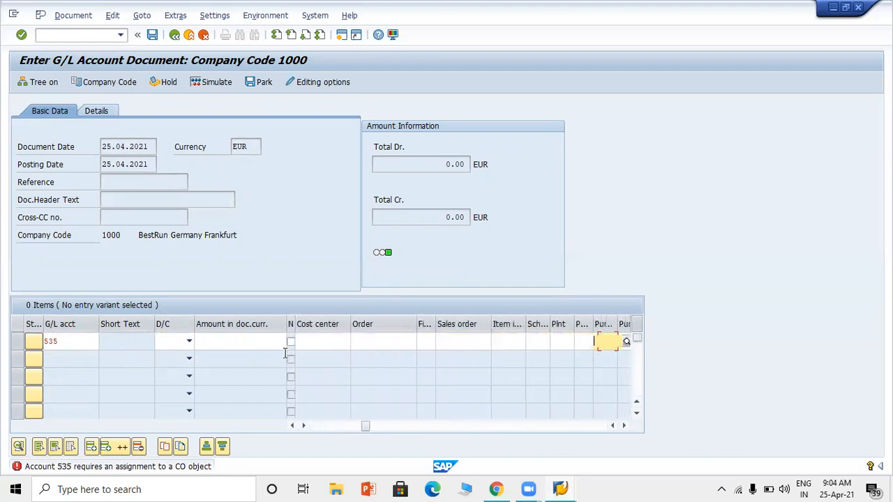
pyautogui.press('Tab')
pyautogui.press('Tab')
pyautogui.press('Tab')
pyautogui.press('Tab')
pyautogui.press('Tab')
pyautogui.press('Tab')
pyautogui.press('Tab')
pyautogui.press('Tab')
pyautogui.press('Tab')
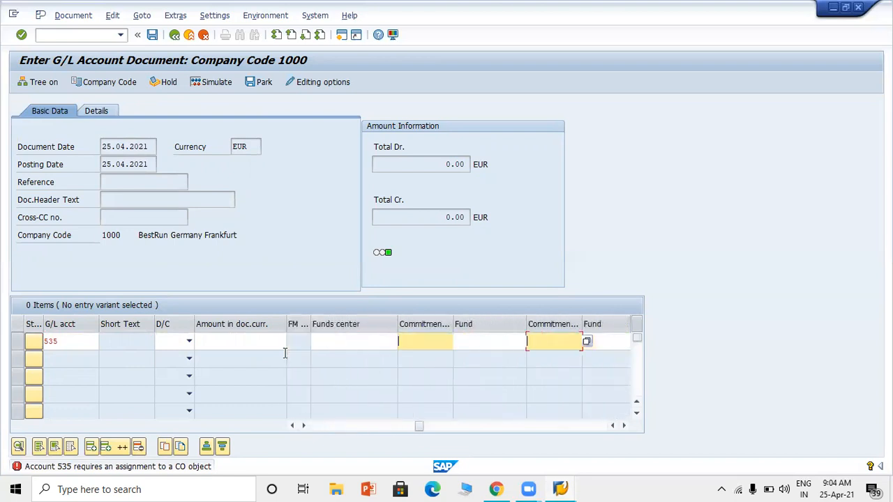
pyautogui.press('Tab')
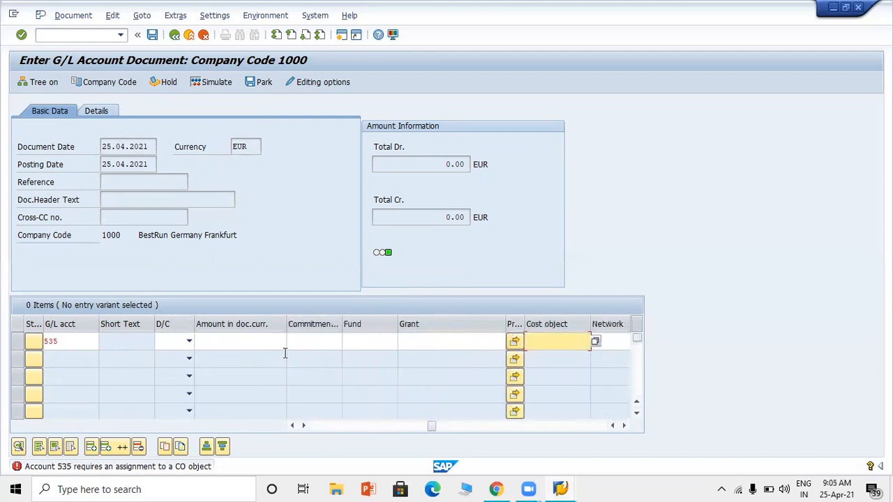
pyautogui.write('1000')
pyautogui.press('Return')
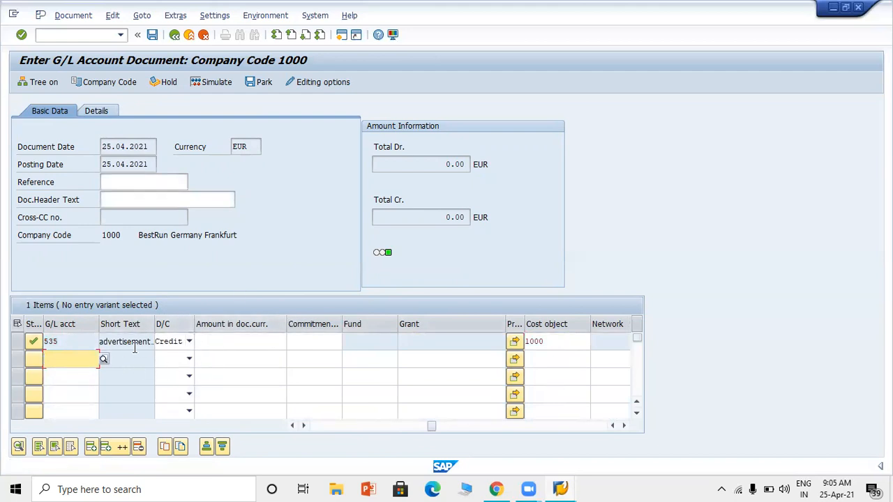
# Step: Set the line item of account 535 to Debit with an amount of 50000 in document currency
pyautogui.click(188, 341)
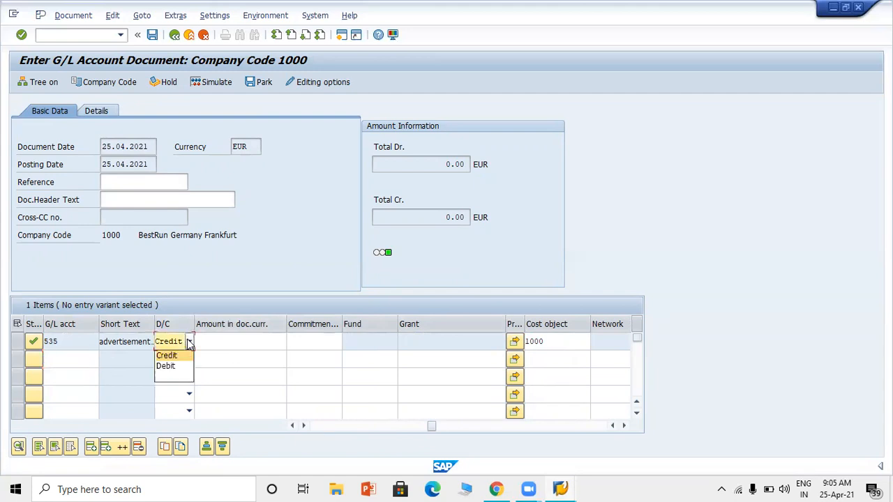
pyautogui.click(166, 367)
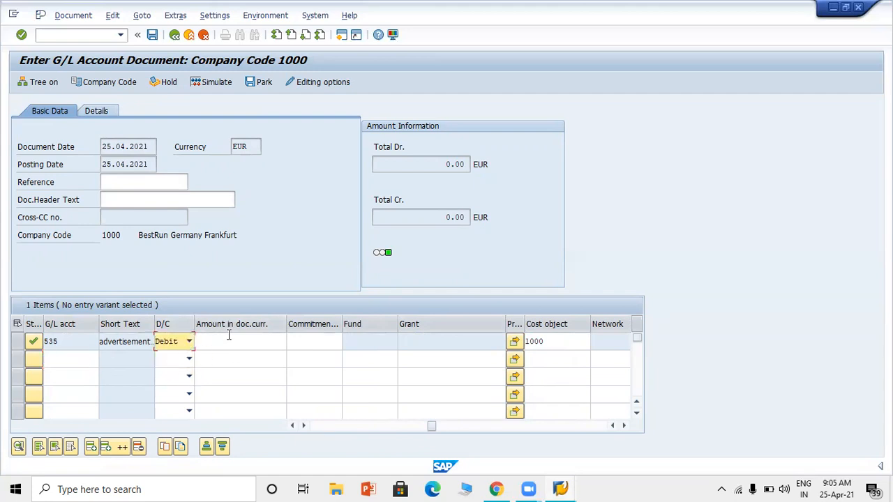
pyautogui.click(229, 336)
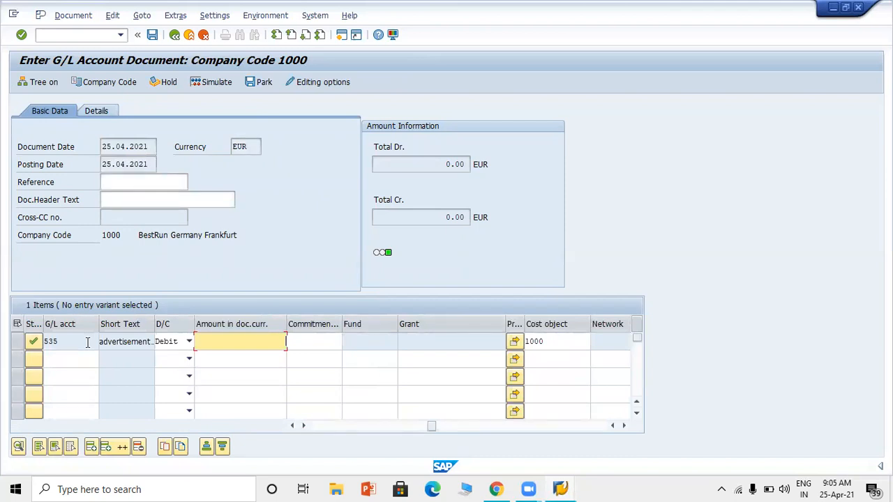
pyautogui.write('0')
pyautogui.press('Return')
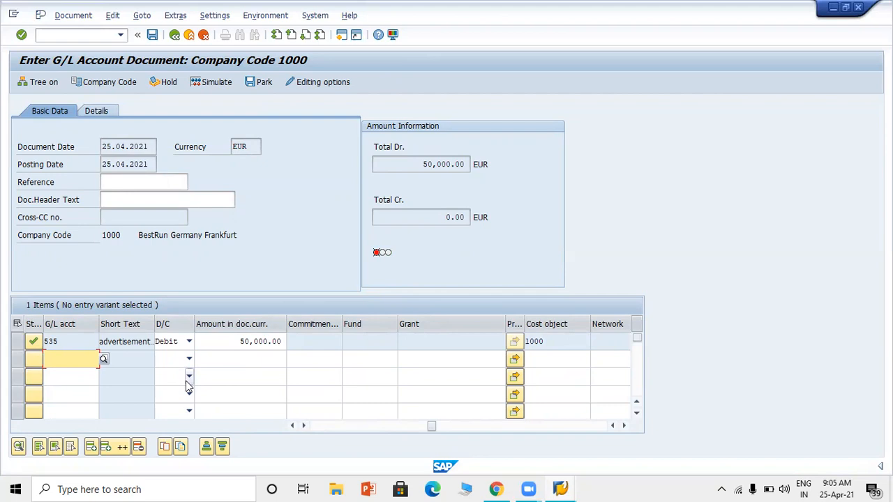
# Step: Find OUTSTANDING in the full G/L account list and enter account 10594, OUTSTANDING EXP, in the second line item
pyautogui.click(104, 360)
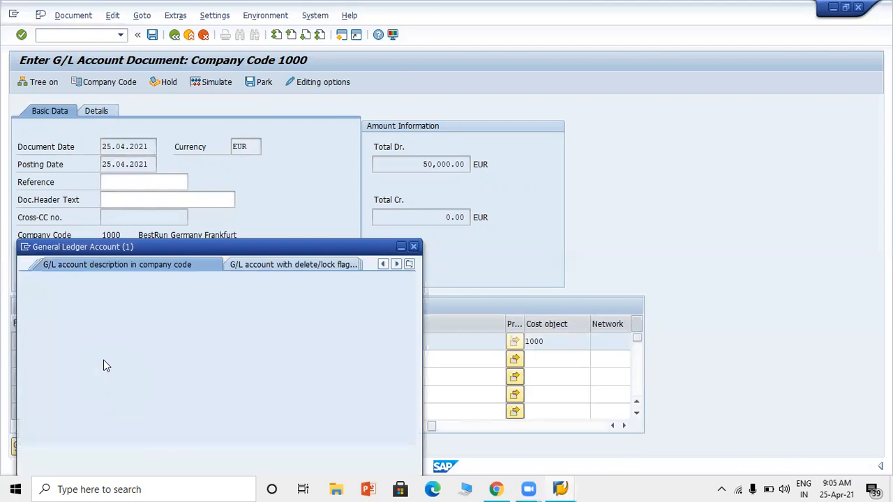
pyautogui.write('*')
pyautogui.press('Return')
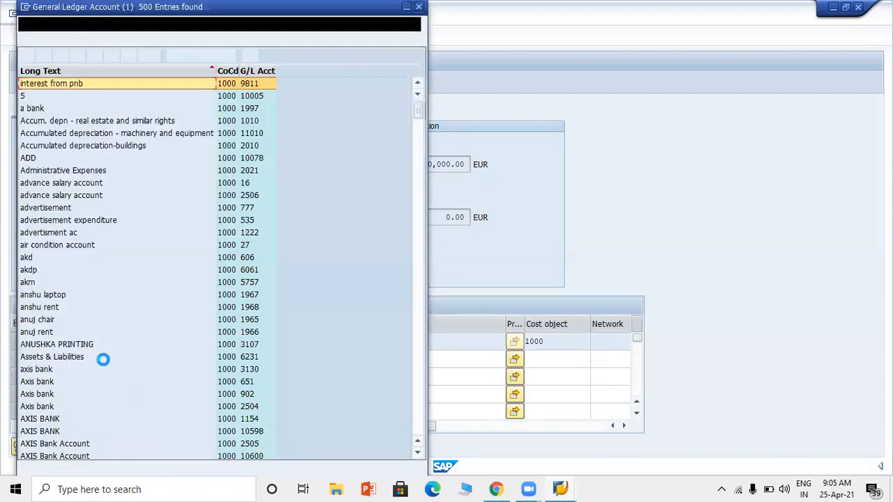
pyautogui.click(77, 56)
pyautogui.write('OUTST')
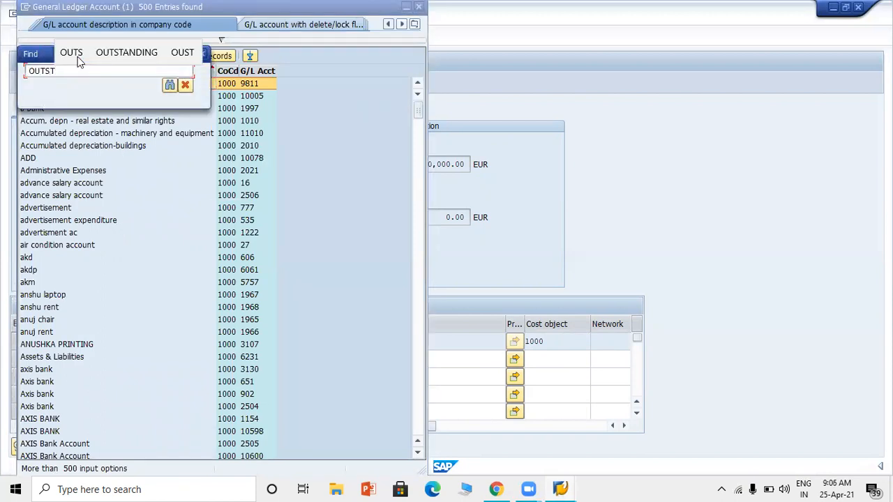
pyautogui.click(107, 54)
pyautogui.press('Return')
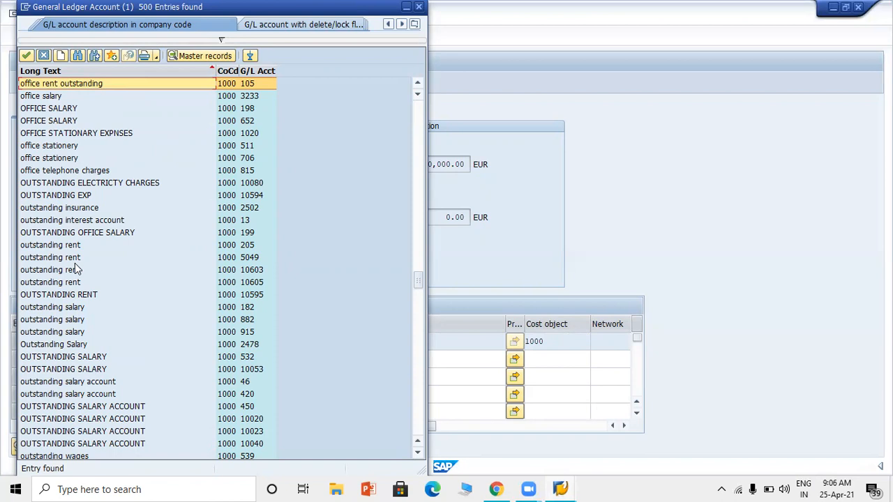
pyautogui.click(55, 199)
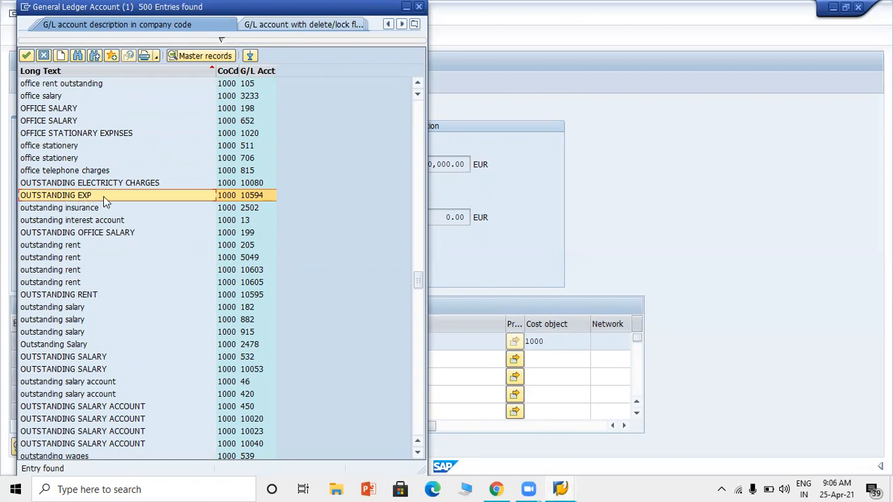
pyautogui.doubleClick(104, 196)
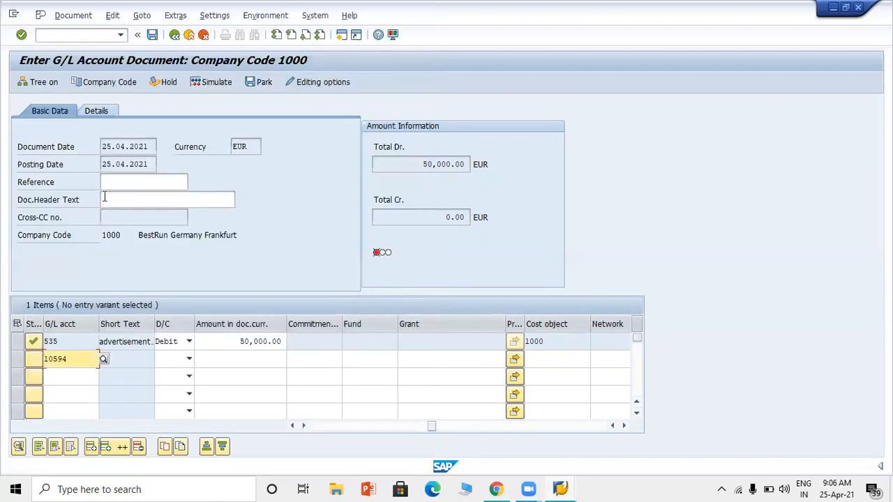
pyautogui.press('Return')
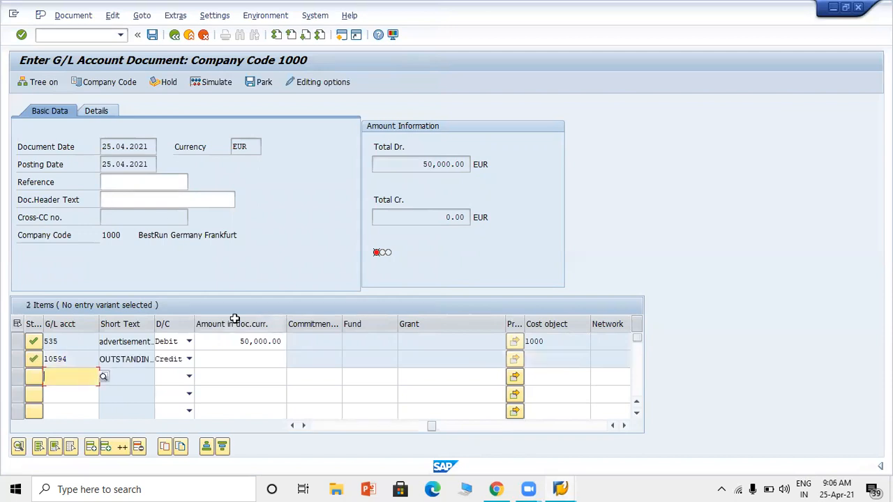
# Step: Set the credit amount of account 10594 to 50000 and post the document
pyautogui.click(236, 357)
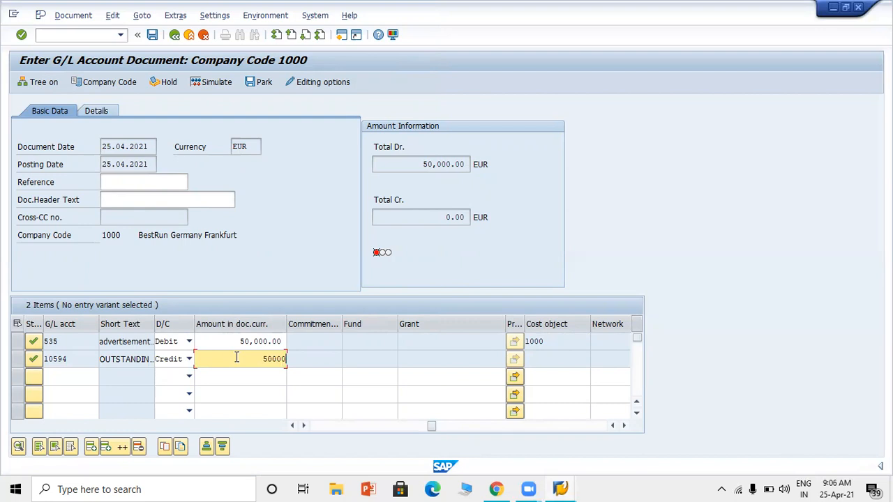
pyautogui.press('Return')
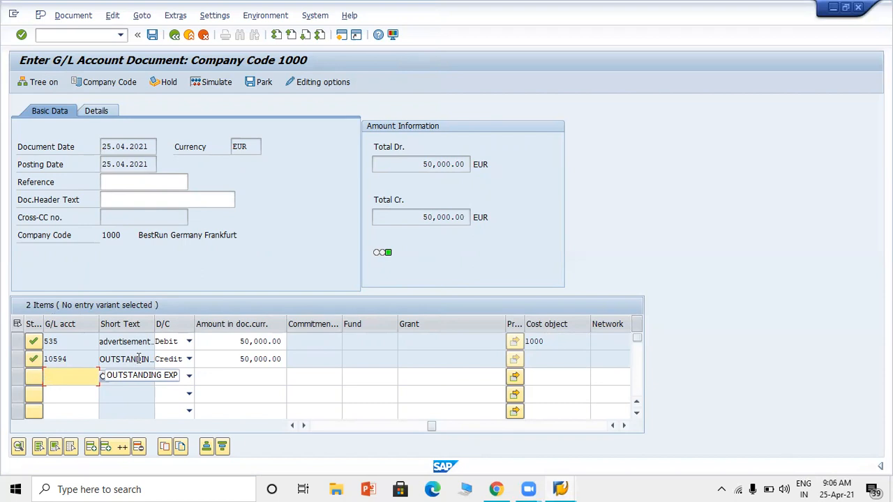
pyautogui.click(154, 35)
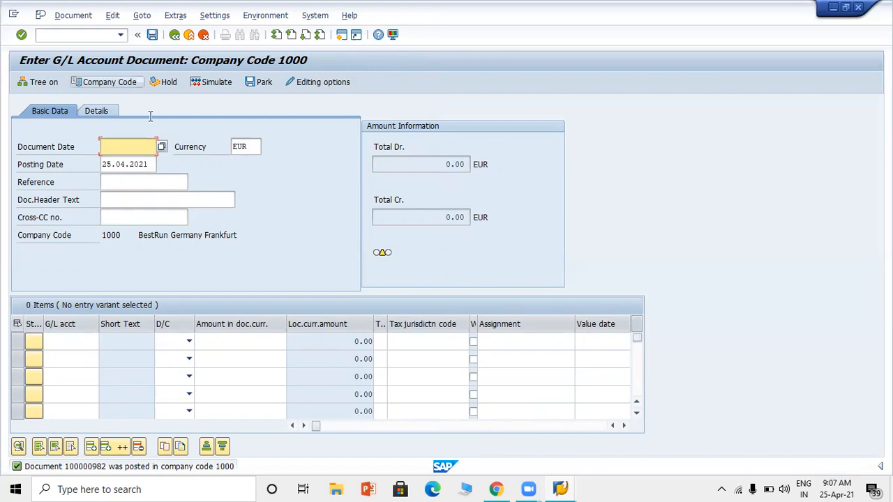
# Step: Exit G/L document entry without keeping data and start transaction FS00
pyautogui.click(175, 35)
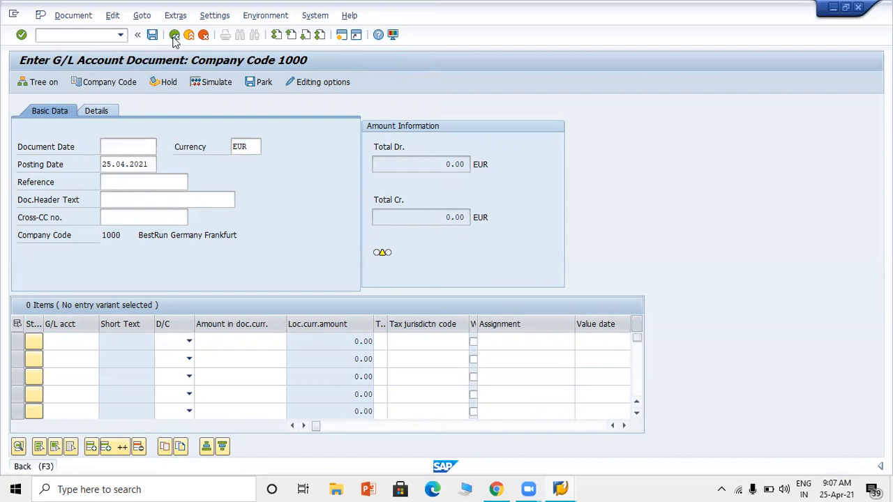
pyautogui.click(189, 38)
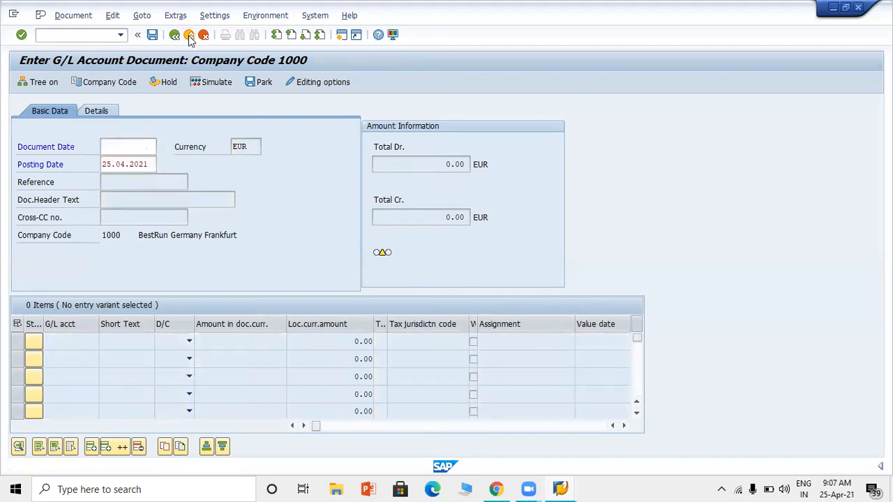
pyautogui.click(211, 315)
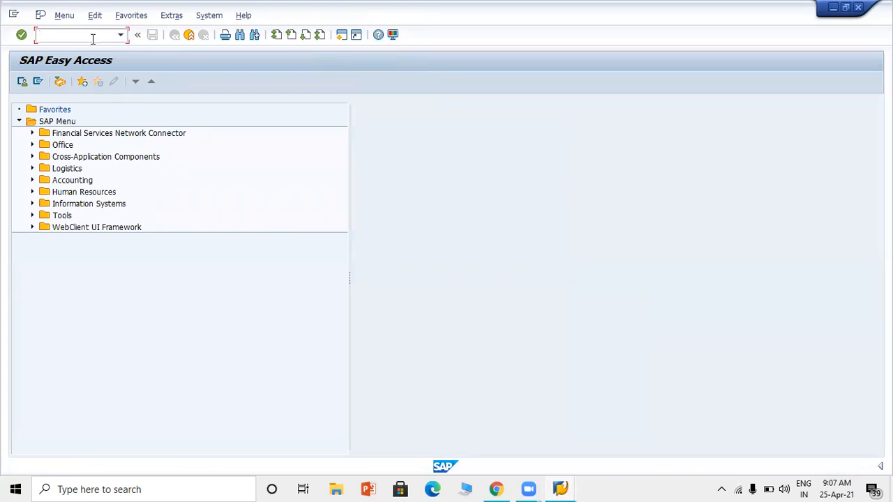
pyautogui.write('FS00')
pyautogui.press('Return')
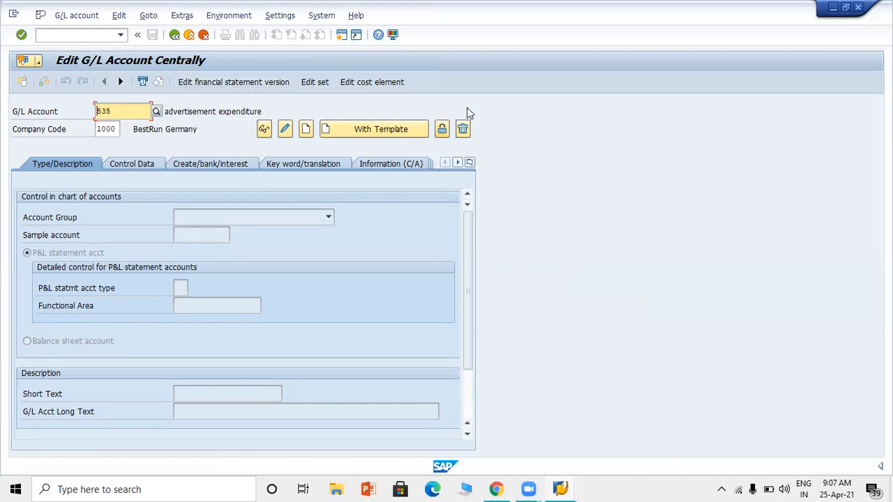
# Step: Mark account 535 for deletion in the chart of accounts only, leaving company code 1000 unmarked, and save
pyautogui.click(465, 129)
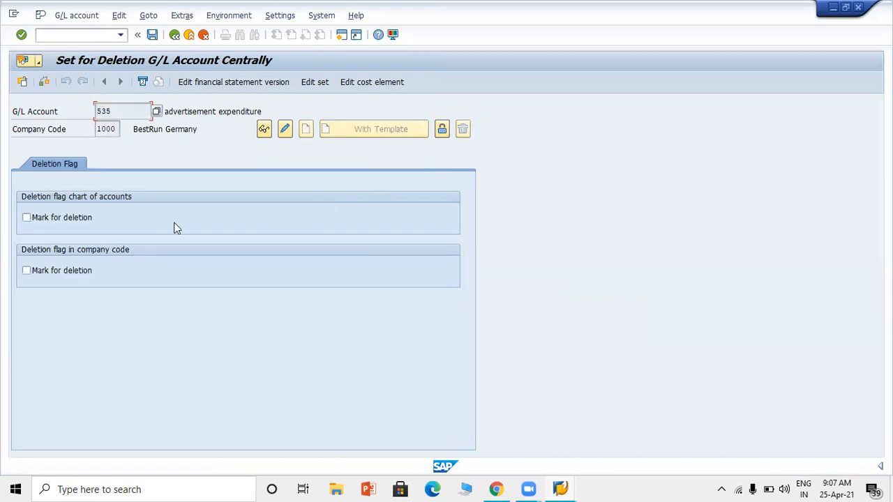
pyautogui.click(26, 218)
pyautogui.click(26, 271)
pyautogui.click(25, 272)
pyautogui.click(152, 35)
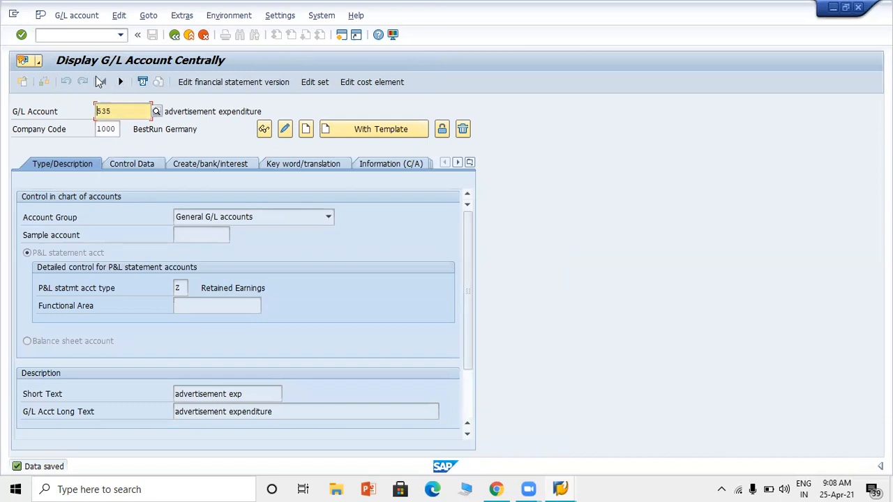
# Step: Start transaction FB50 directly from the account display and set the document date to 25.04.2021
pyautogui.click(83, 34)
pyautogui.write('/NFB50')
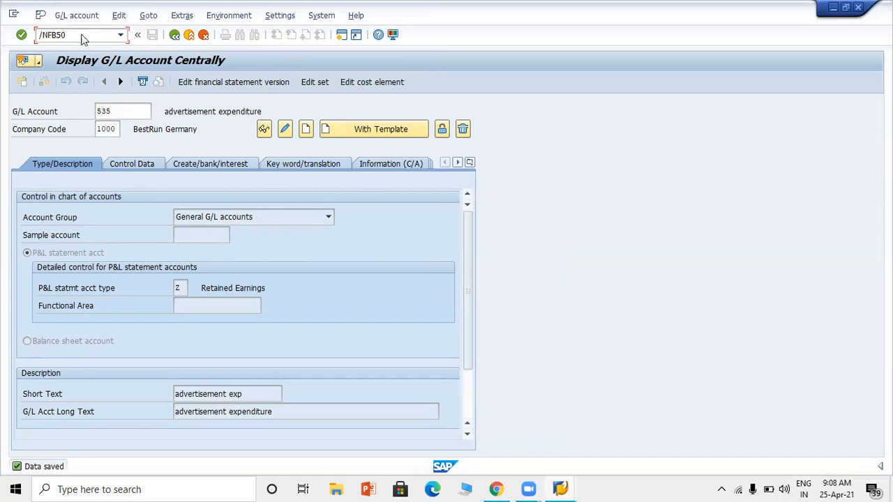
pyautogui.press('Return')
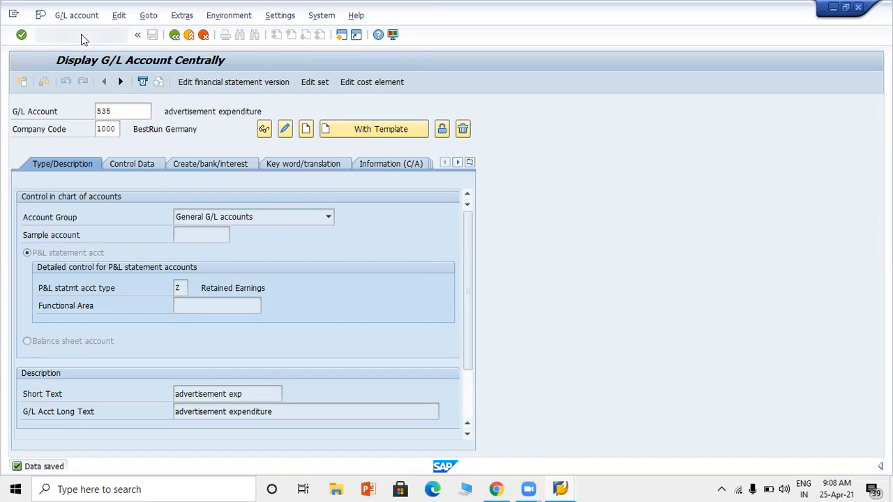
pyautogui.write('25.04.2021')
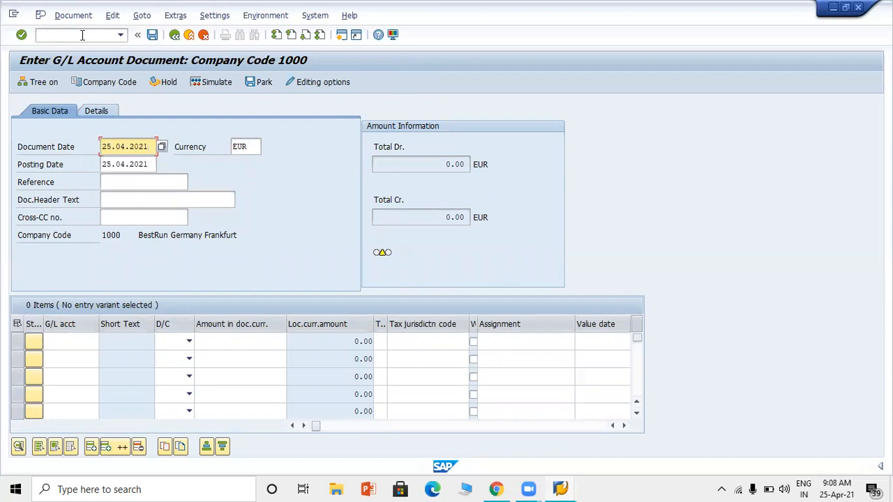
pyautogui.press('Return')
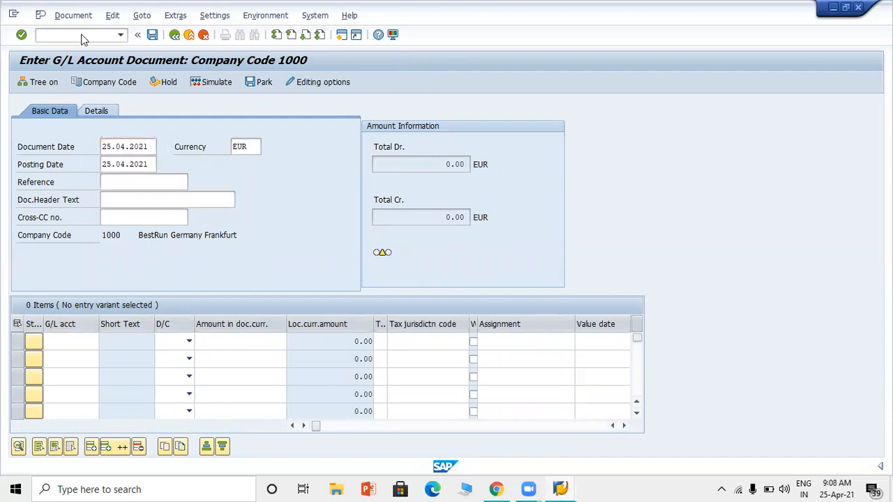
# Step: Try to enter the deletion-flagged G/L account 535 in the first line item
pyautogui.click(61, 342)
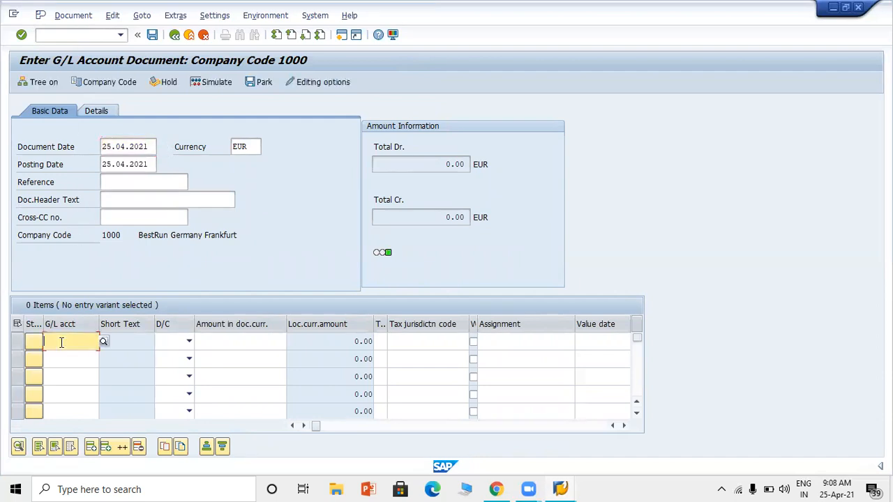
pyautogui.write('535')
pyautogui.press('Return')
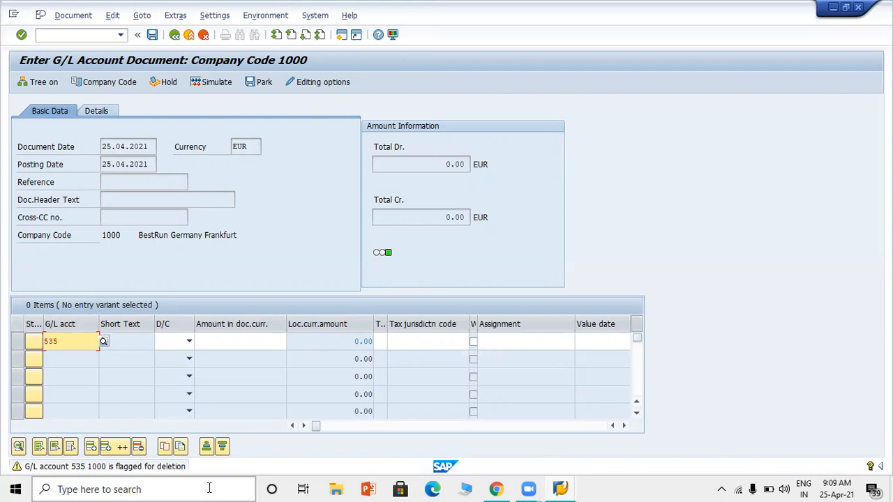
# Step: Exit the document without keeping its data and open the deletion flags of account 535 in transaction FS00
pyautogui.click(188, 40)
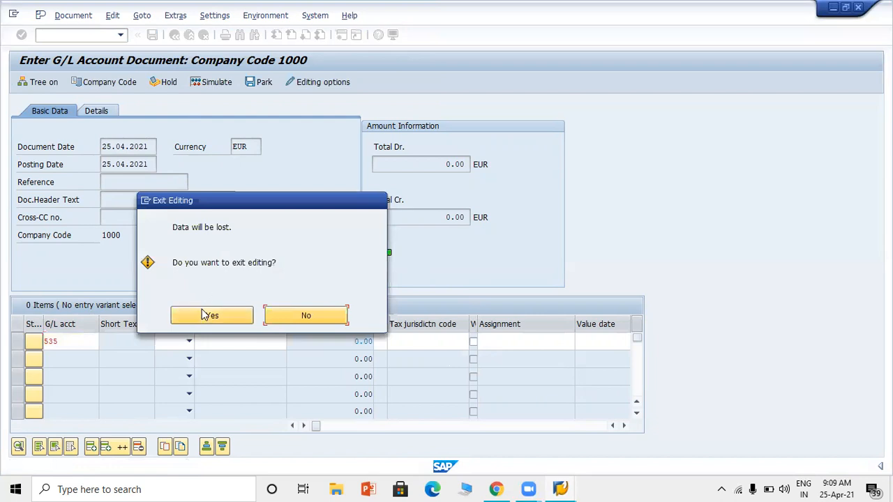
pyautogui.click(204, 316)
pyautogui.write('FS00')
pyautogui.press('Return')
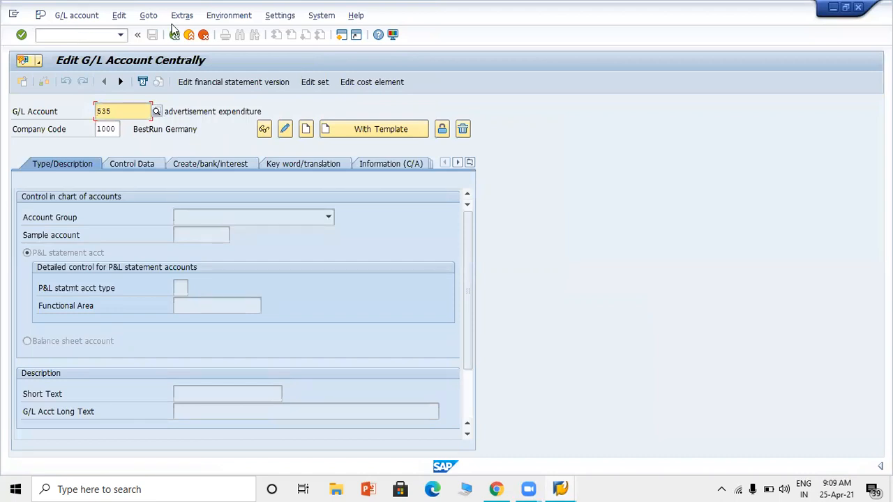
pyautogui.click(464, 131)
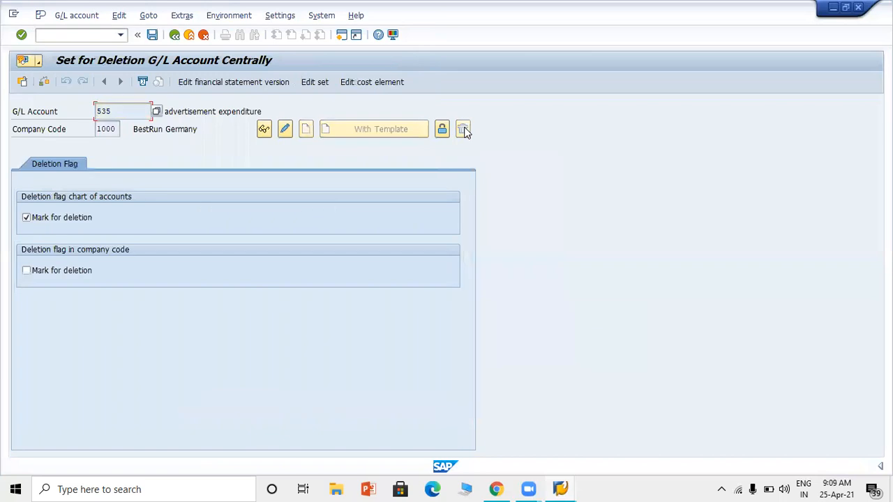
# Step: Remove the chart of accounts deletion mark from account 535, save the change, and leave the account display
pyautogui.click(27, 217)
pyautogui.click(152, 36)
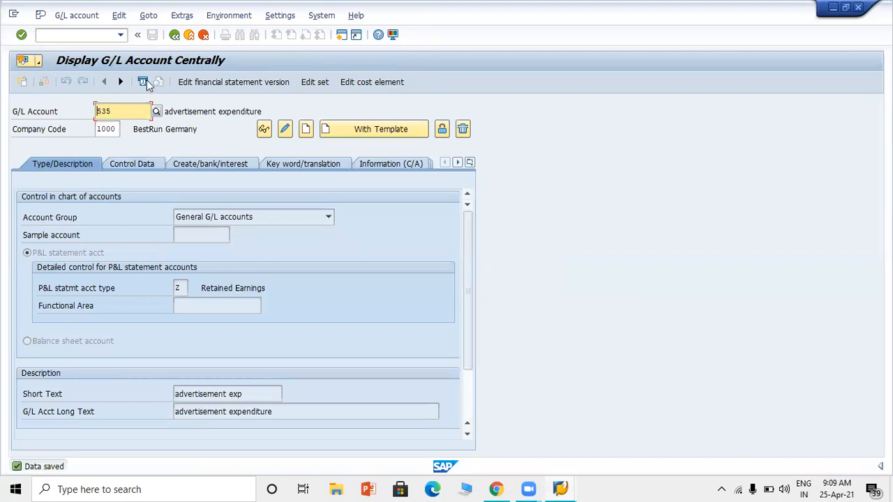
pyautogui.click(174, 36)
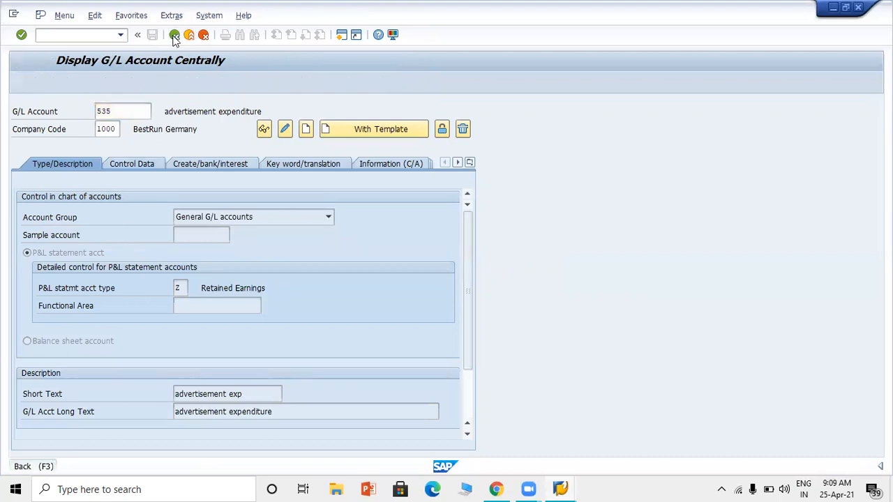
# Step: Start transaction FB50, set the document date to 25.04.2021, and enter G/L account 535 in the first line item
pyautogui.write('FB50')
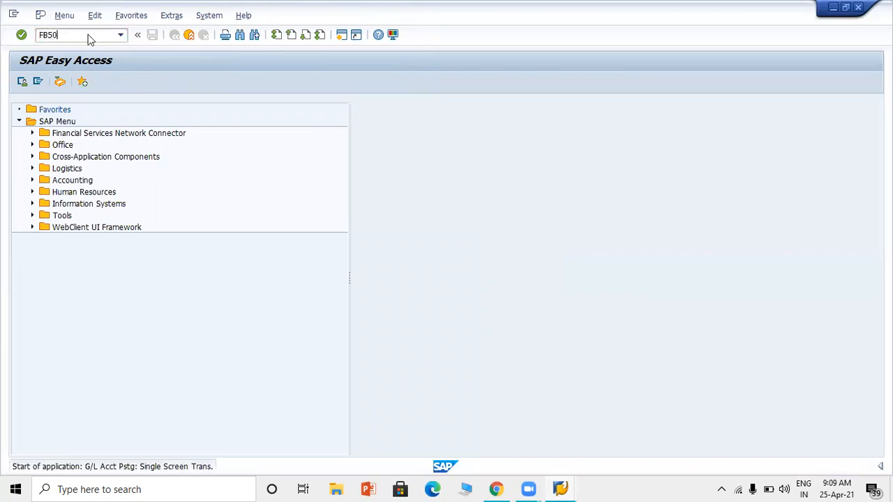
pyautogui.write('25.04.2021')
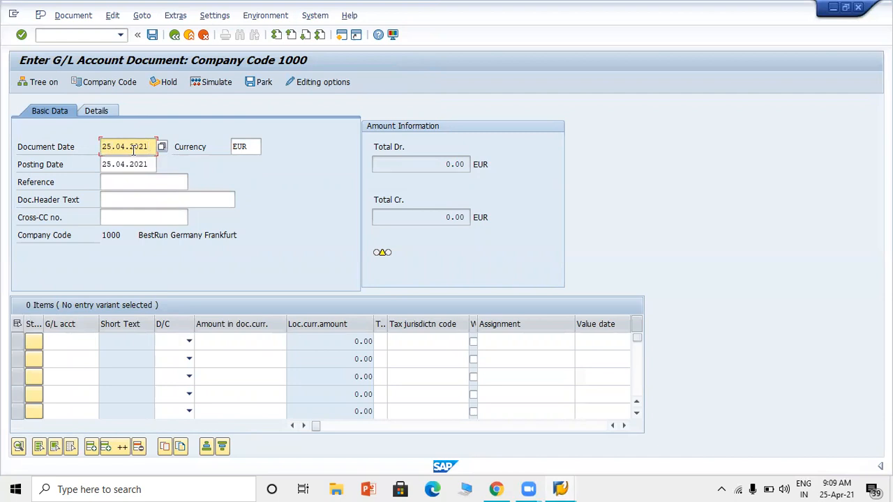
pyautogui.click(84, 340)
pyautogui.write('535')
pyautogui.press('Return')
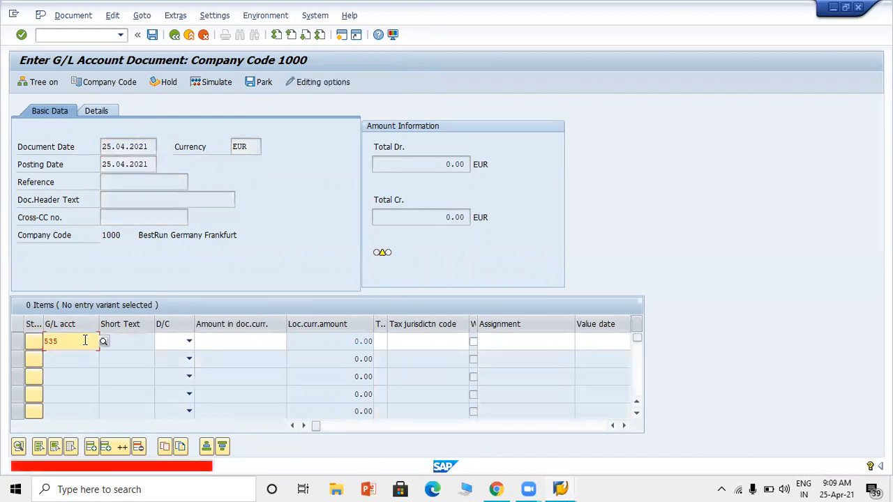
# Step: Assign cost object 1000 to the account 535 line item and exit the document without keeping its data
pyautogui.press('Tab')
pyautogui.press('Tab')
pyautogui.press('Tab')
pyautogui.press('Tab')
pyautogui.press('Tab')
pyautogui.press('Tab')
pyautogui.press('Tab')
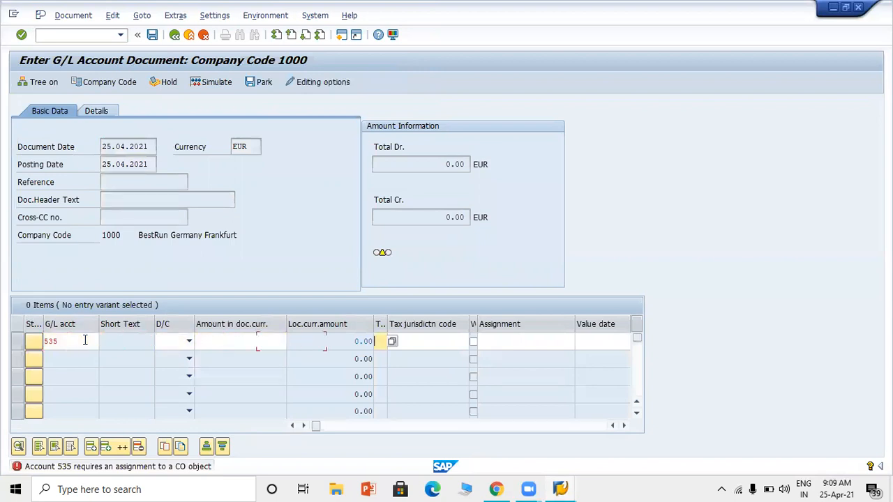
pyautogui.press('Tab')
pyautogui.press('Tab')
pyautogui.press('Tab')
pyautogui.press('Tab')
pyautogui.press('Tab')
pyautogui.press('Tab')
pyautogui.press('Tab')
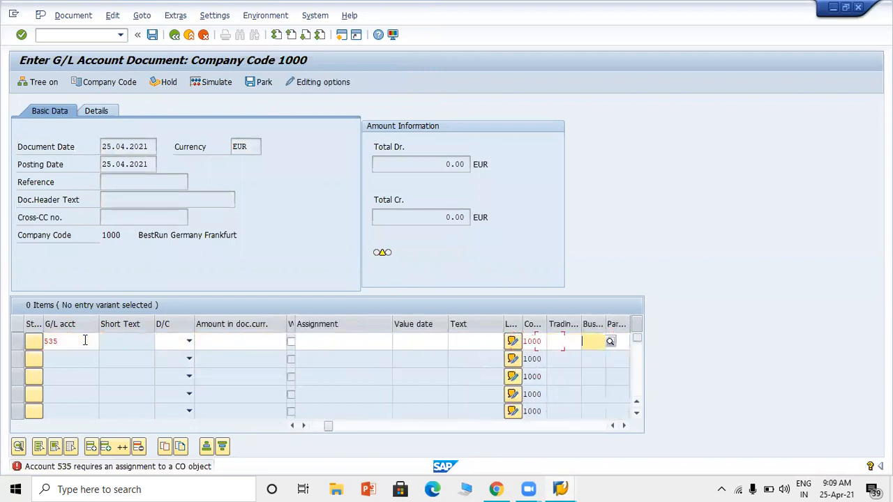
pyautogui.press('Tab')
pyautogui.press('Tab')
pyautogui.press('Tab')
pyautogui.press('Tab')
pyautogui.press('Tab')
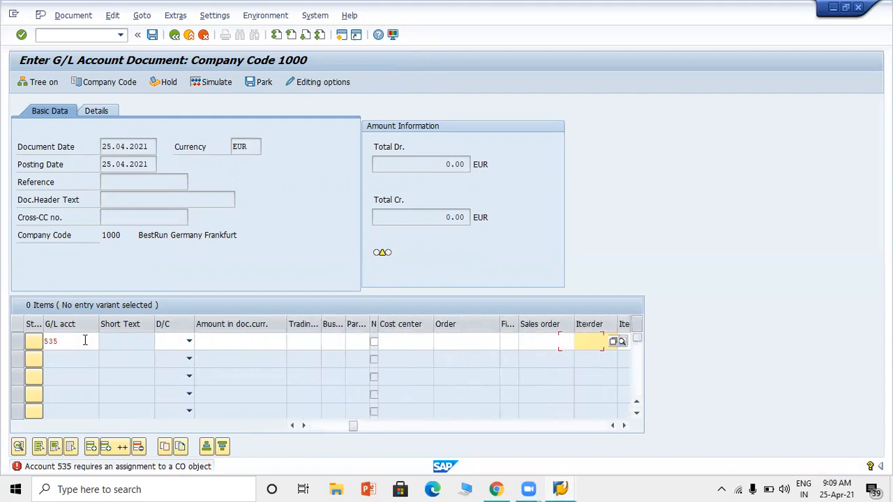
pyautogui.press('Tab')
pyautogui.press('Tab')
pyautogui.press('Tab')
pyautogui.press('Tab')
pyautogui.press('Tab')
pyautogui.press('Tab')
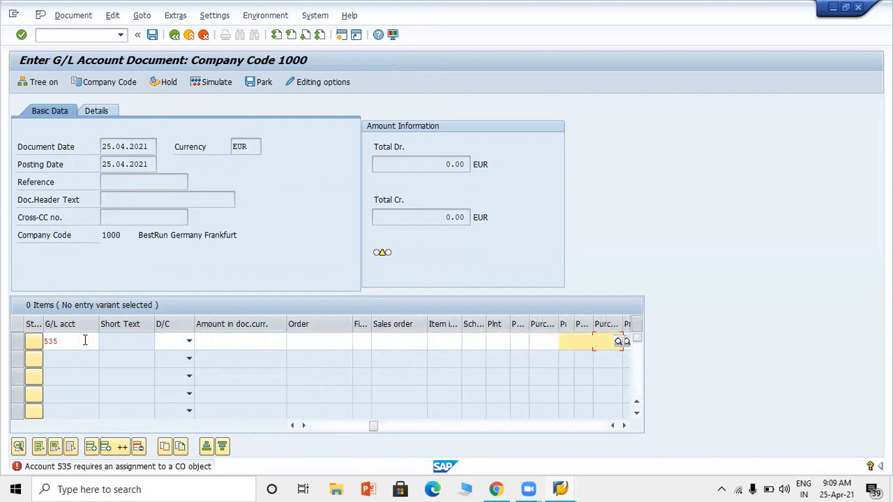
pyautogui.press('Tab')
pyautogui.press('Tab')
pyautogui.press('Tab')
pyautogui.press('Tab')
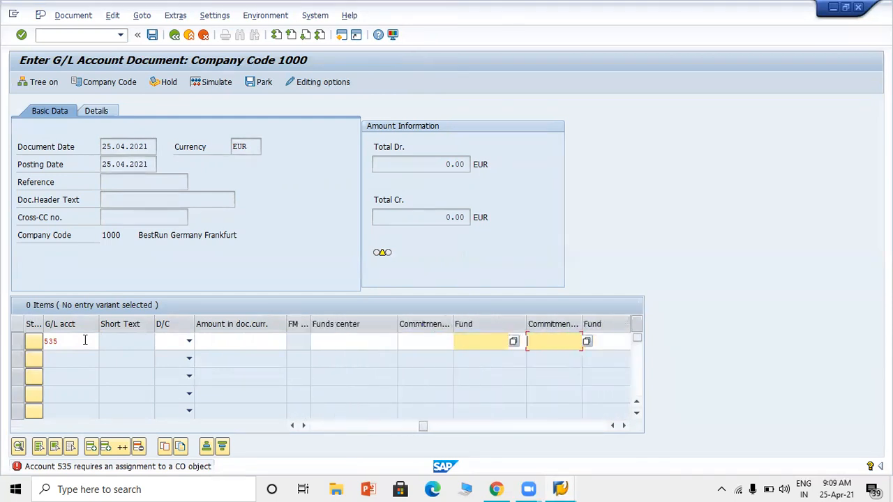
pyautogui.press('Tab')
pyautogui.press('Tab')
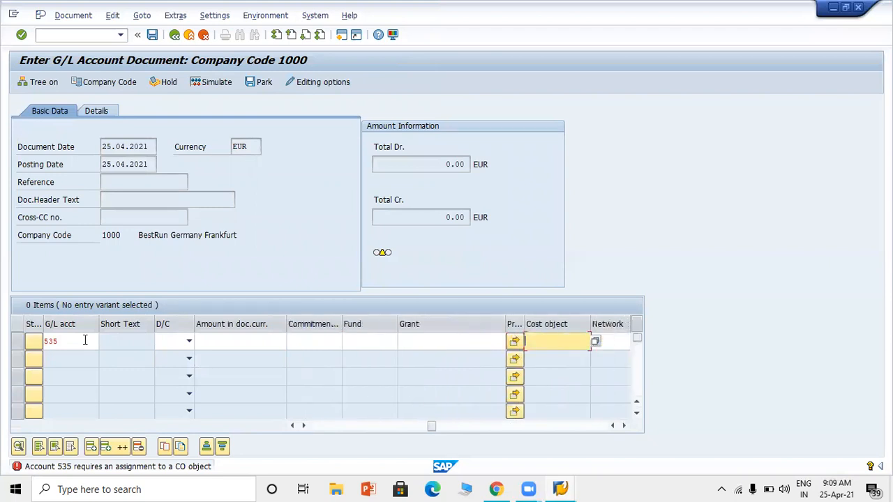
pyautogui.write('1000')
pyautogui.press('Return')
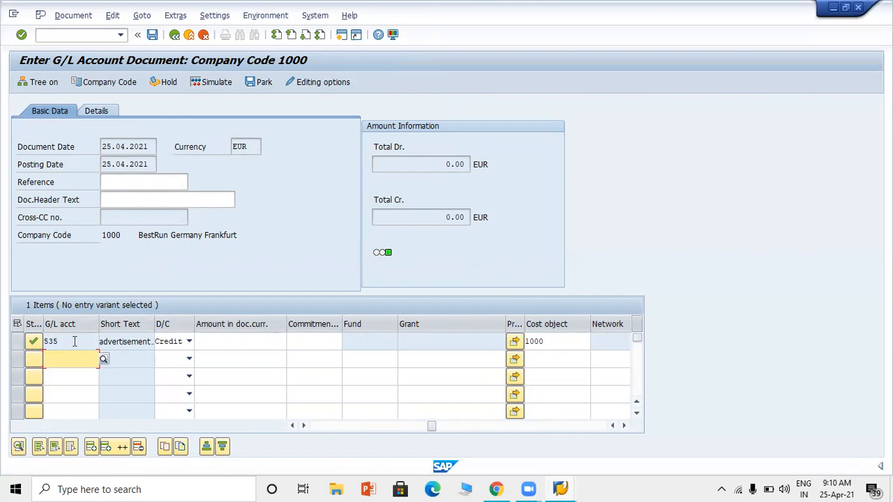
pyautogui.click(188, 39)
pyautogui.click(228, 319)
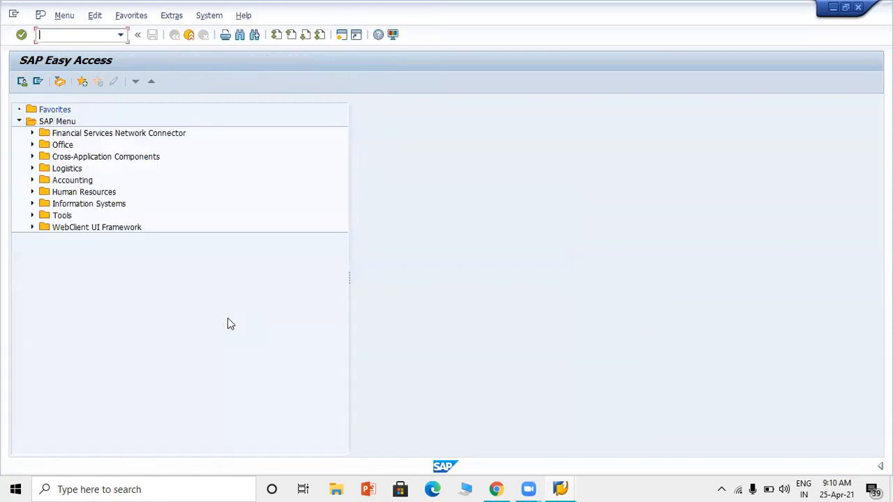